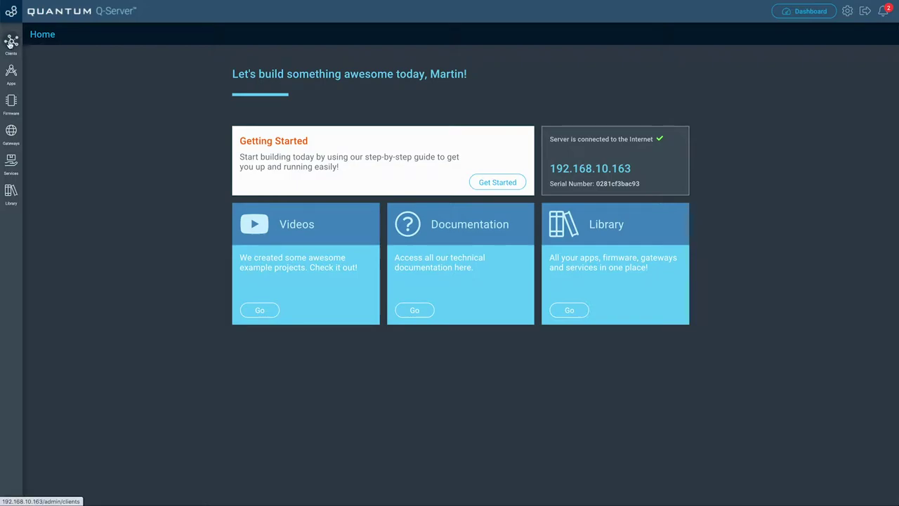
Step: Pair the unpaired client Q #01953 with the server
click(343, 65)
click(665, 126)
click(647, 146)
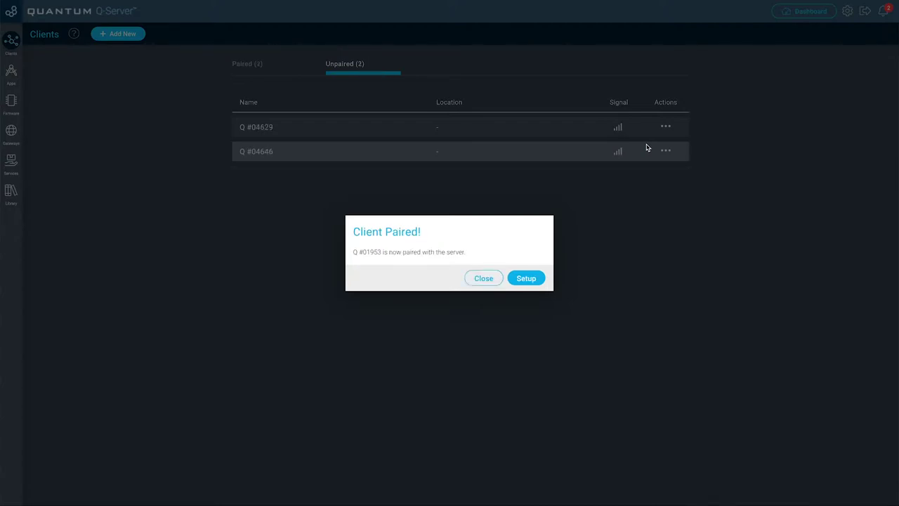
Step: Set up the newly paired client Q #01953 with the name Table Light 1 and the location Dining Room, and save it
click(526, 278)
drag(491, 214, 433, 217)
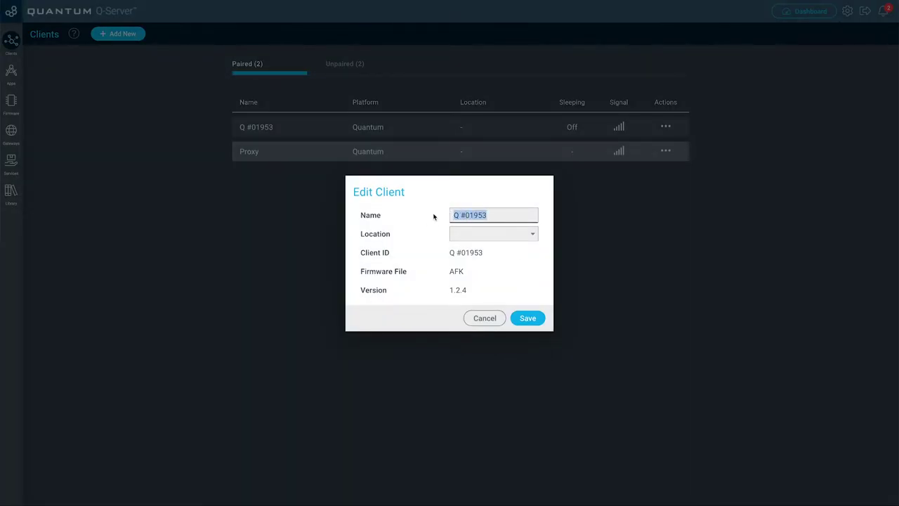
text(Table Light 1)
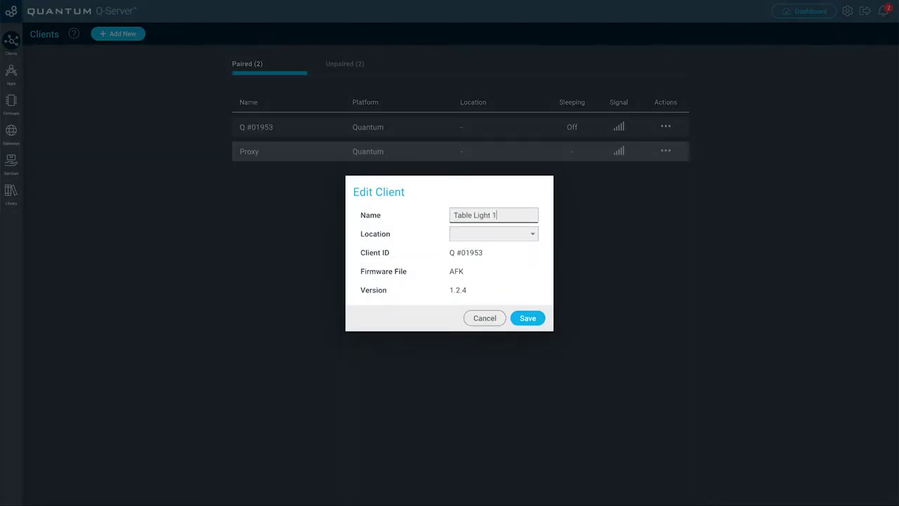
click(487, 233)
click(488, 242)
click(525, 318)
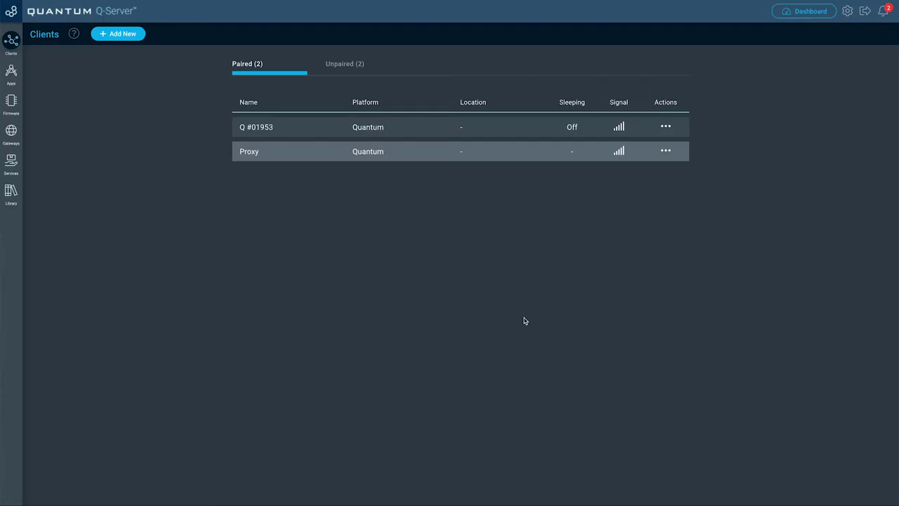
Step: Pair the unpaired client Q #04629 with the server
click(356, 71)
click(665, 126)
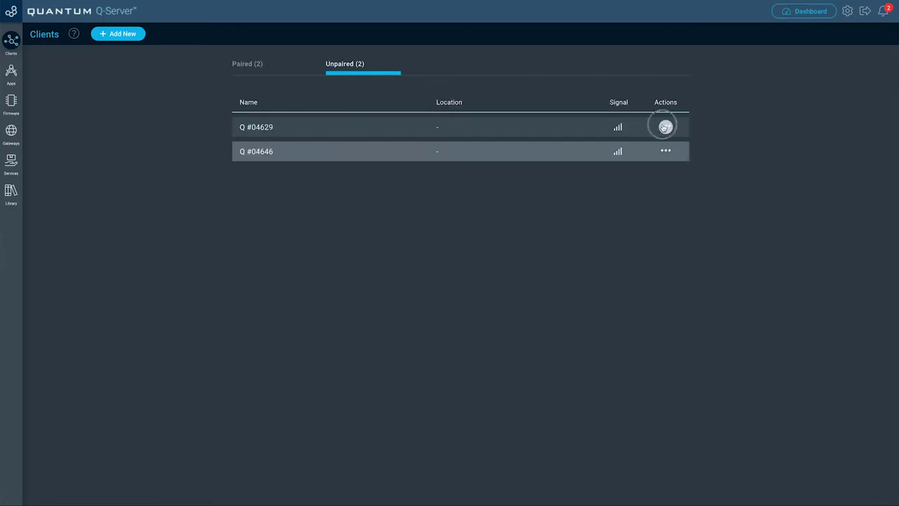
click(647, 145)
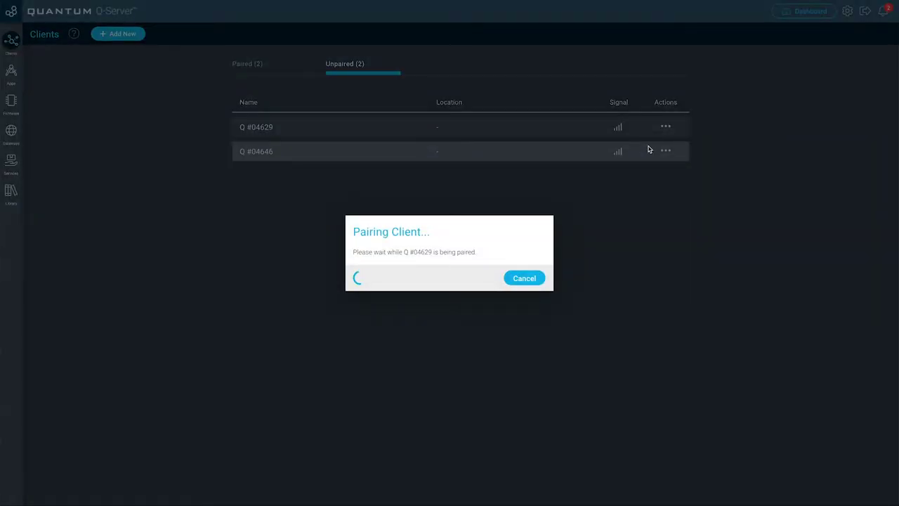
Step: Set up client Q #04629 with the name Table Light 2 and the location Dining Room, and save it
click(527, 278)
drag(493, 216, 437, 219)
text(Table Light 2)
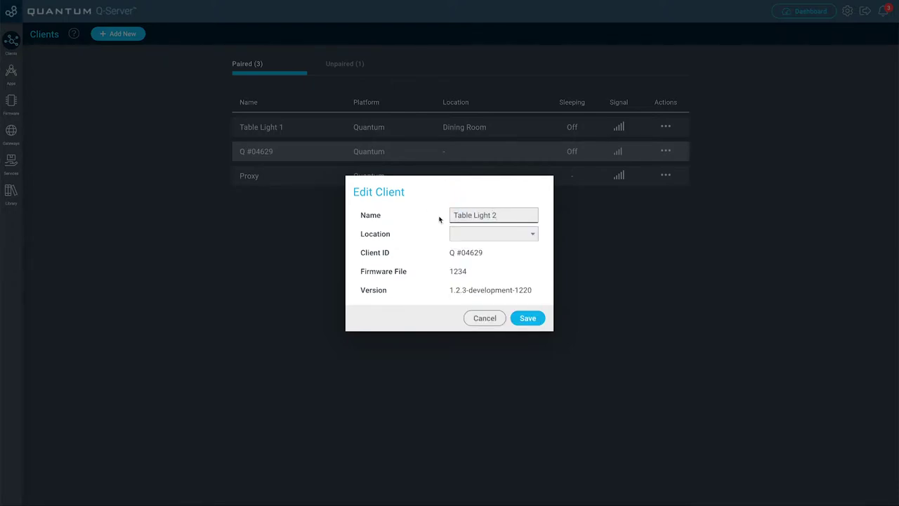
click(462, 234)
click(465, 233)
click(525, 319)
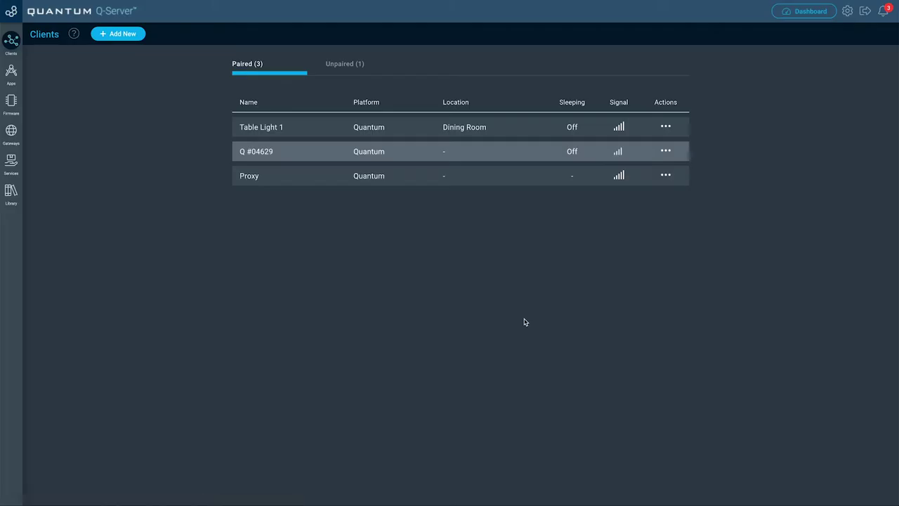
Step: Pair the remaining unpaired client Q #04646 with the server
click(358, 64)
click(665, 127)
click(652, 145)
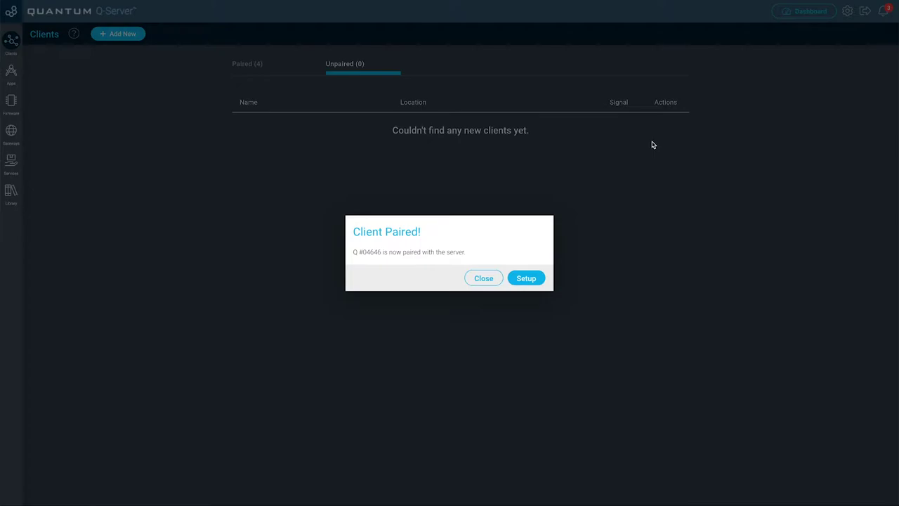
Step: Set up client Q #04646 with the name Reset Button and the location Dining Room, and save it
click(519, 285)
drag(508, 213, 440, 215)
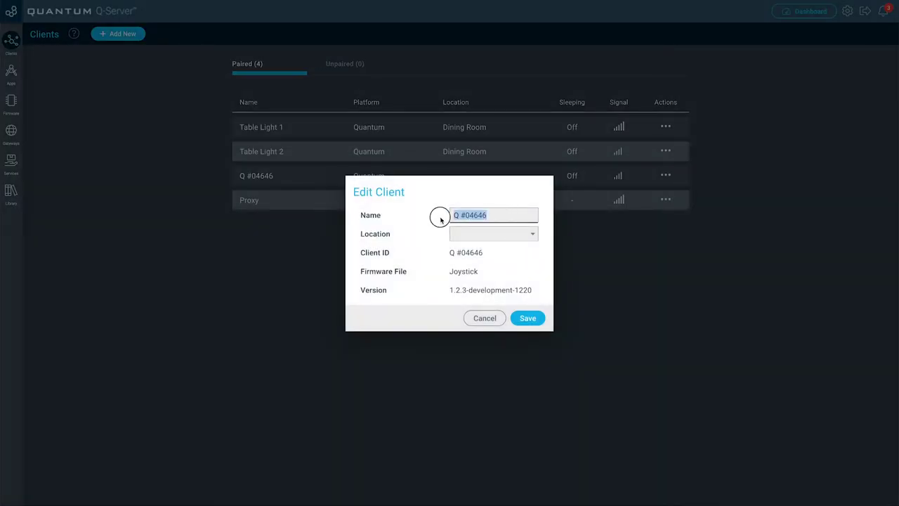
text(Reset Button)
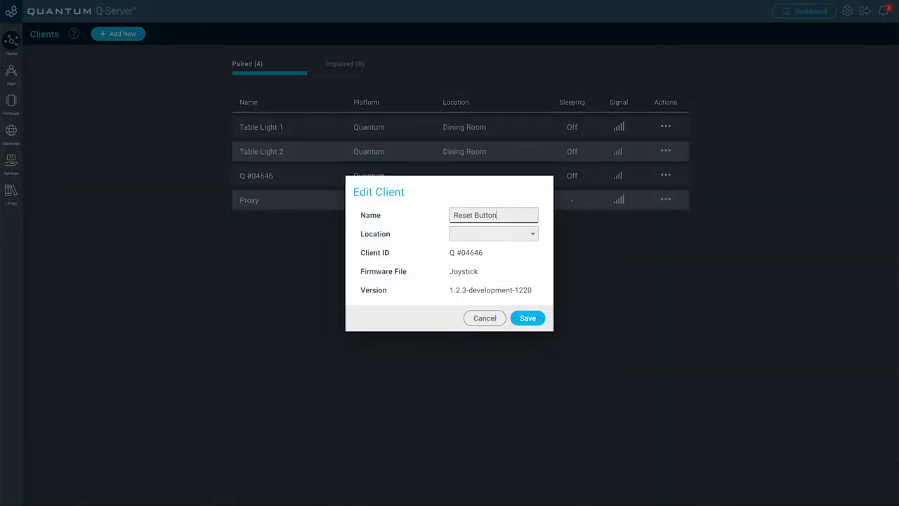
click(496, 238)
click(495, 238)
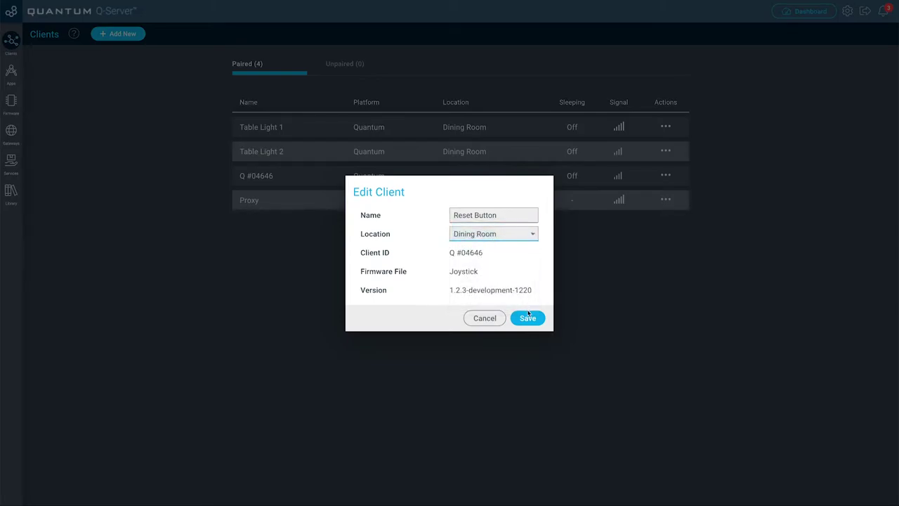
click(528, 318)
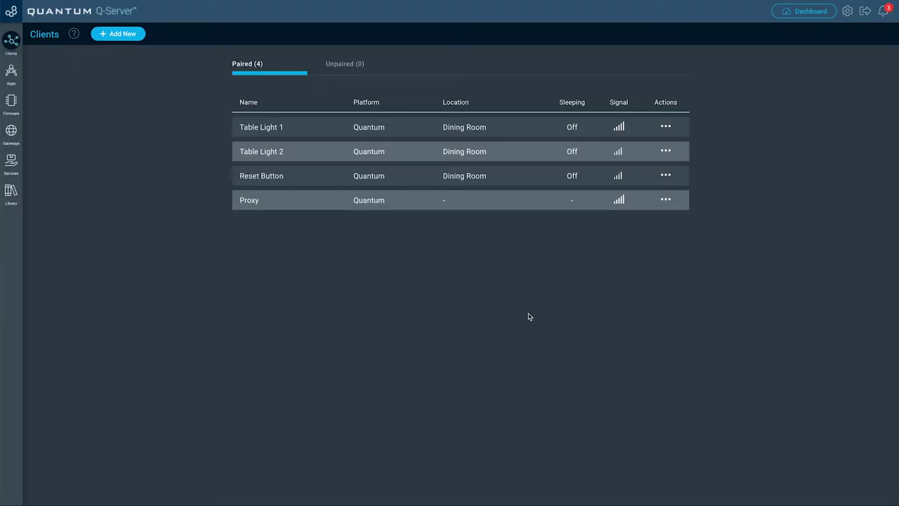
Step: Create a new firmware named Table CP Cathode
click(12, 102)
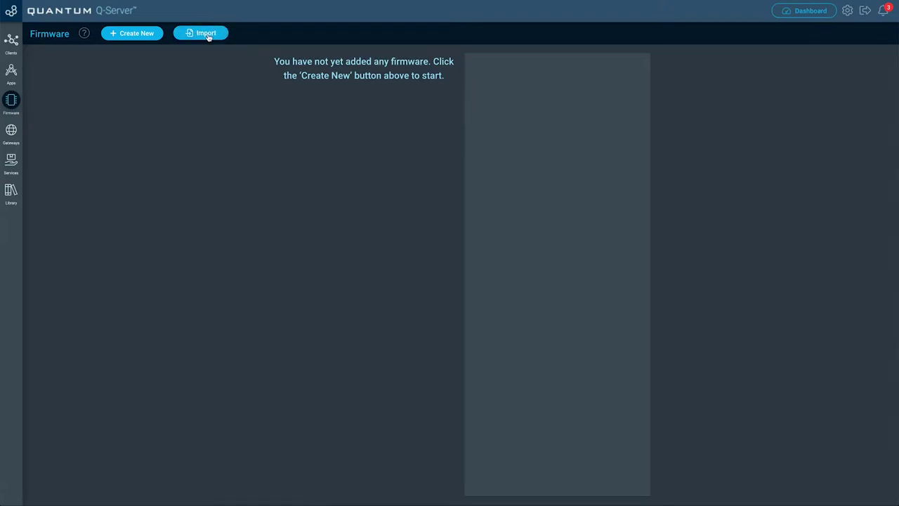
click(138, 38)
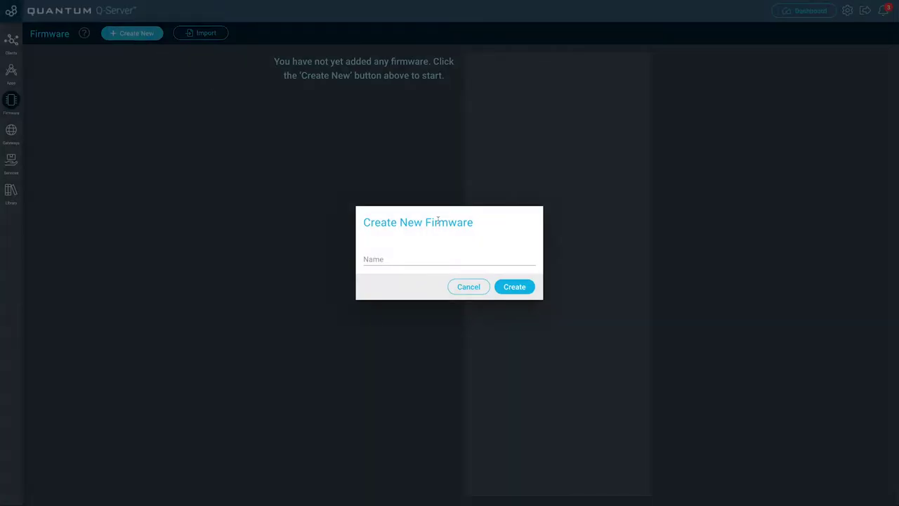
click(424, 257)
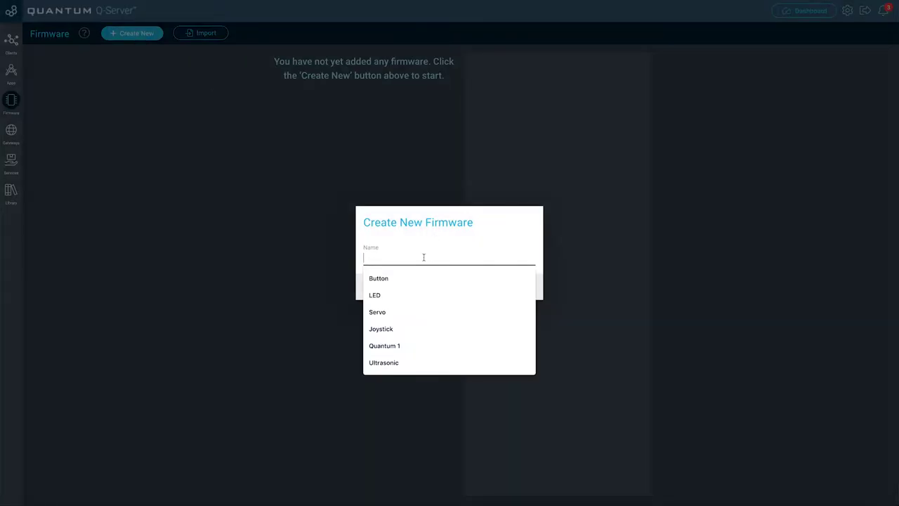
text(Table CP Cathode)
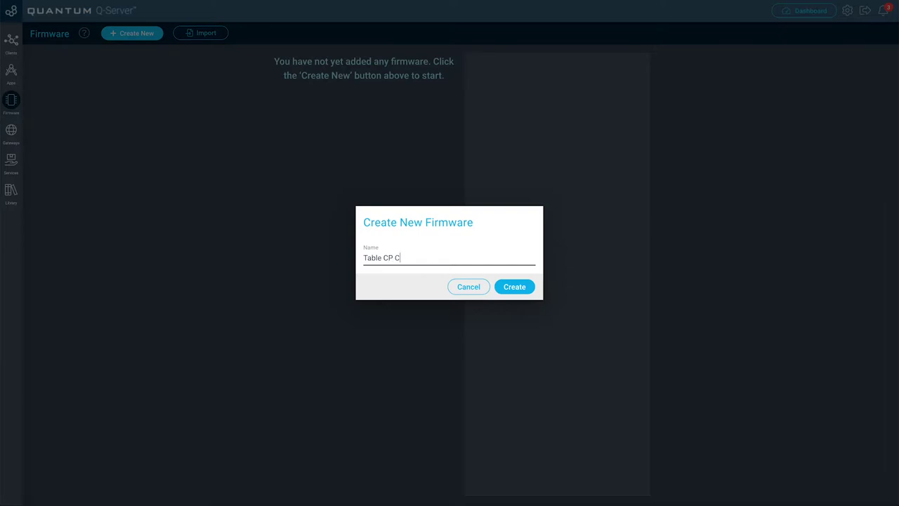
click(517, 286)
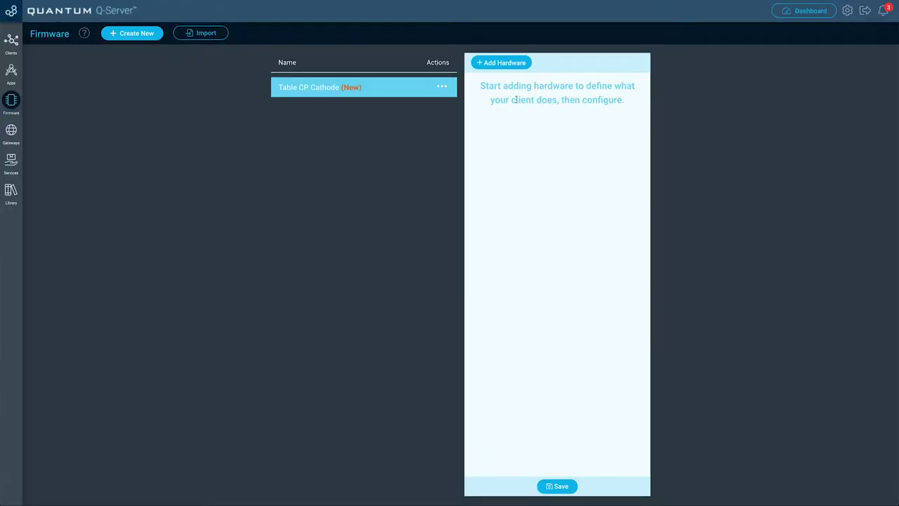
Step: Add an LED RGB hardware component named Hardware Table Light to the Table CP Cathode firmware
click(512, 64)
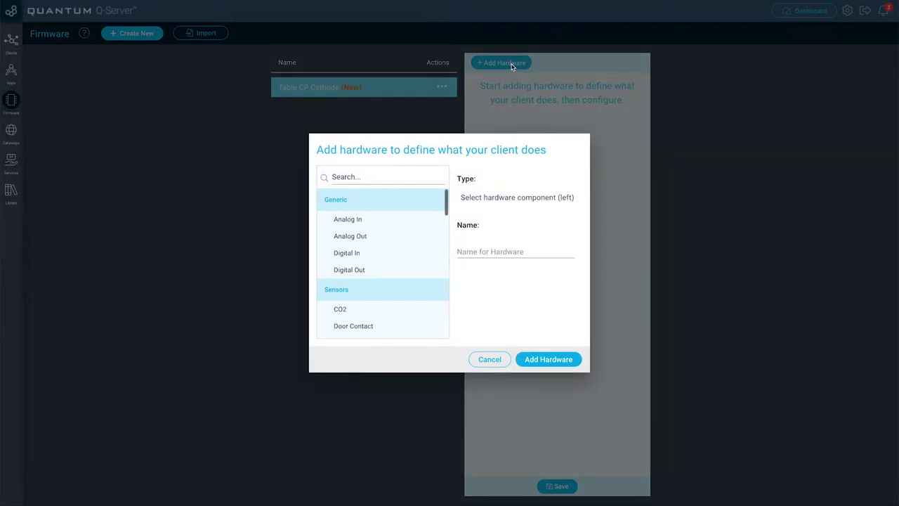
click(397, 178)
text(RGB)
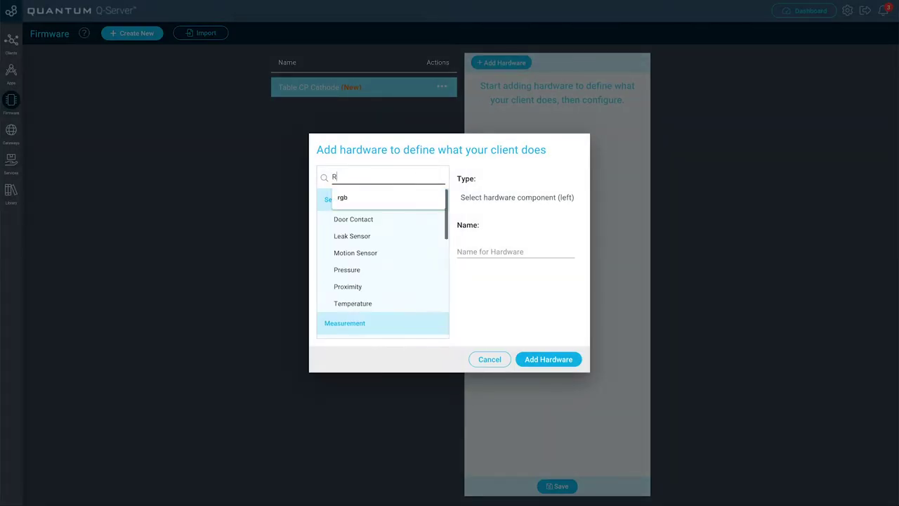
click(386, 220)
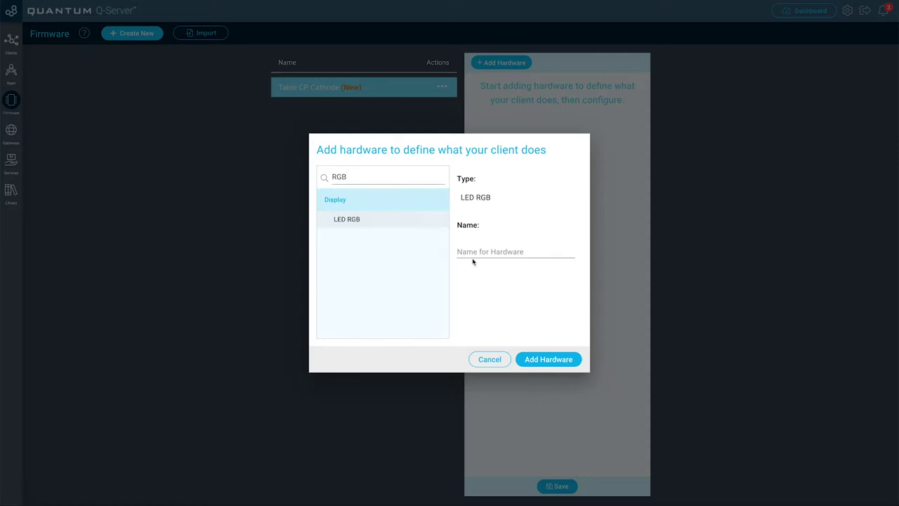
click(475, 250)
text(Hardware Table Light)
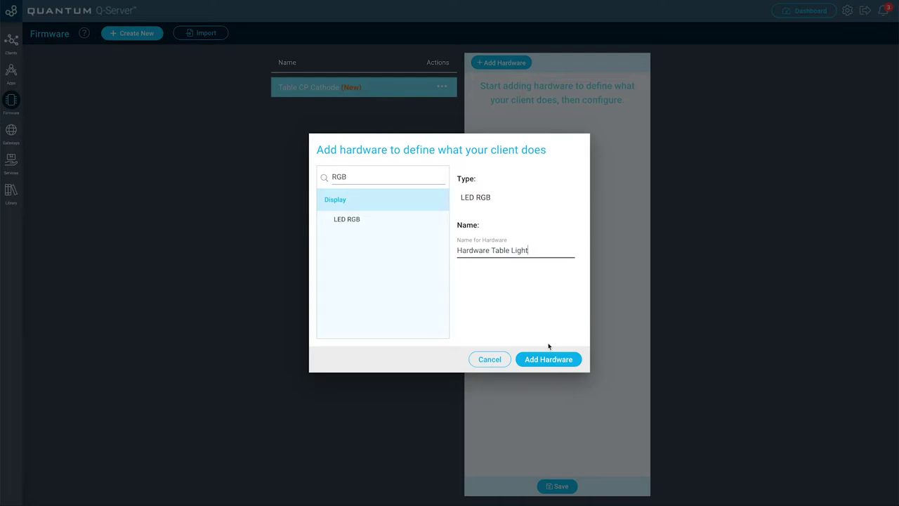
click(546, 357)
Step: Add a Button hardware component named Service to the Table CP Cathode firmware
click(510, 63)
click(363, 176)
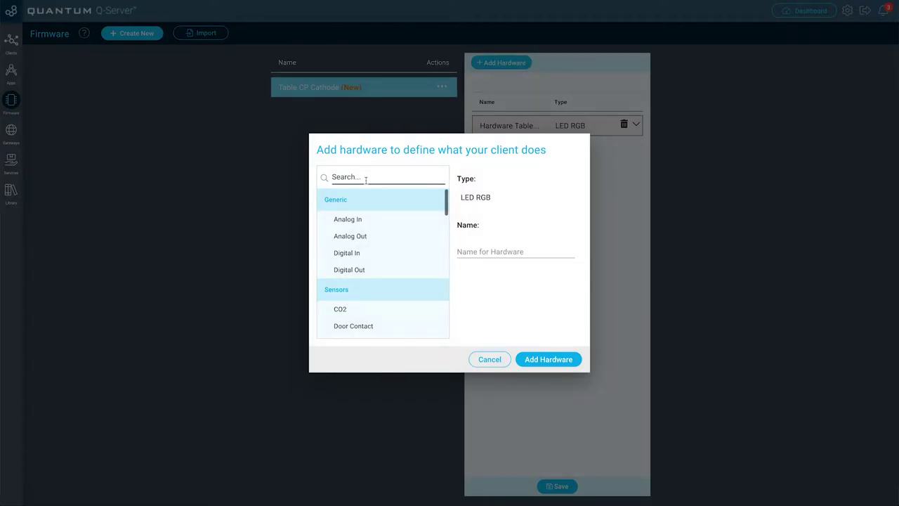
click(365, 196)
click(347, 222)
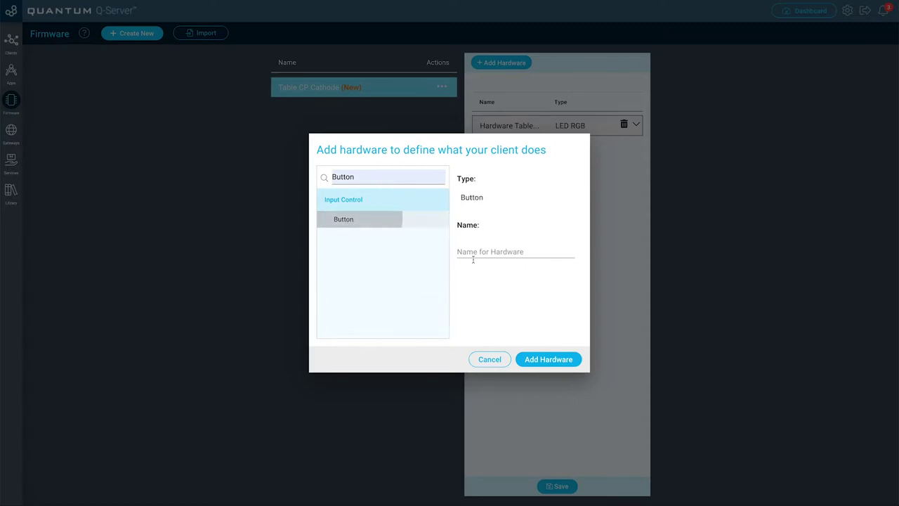
click(491, 251)
text(Service)
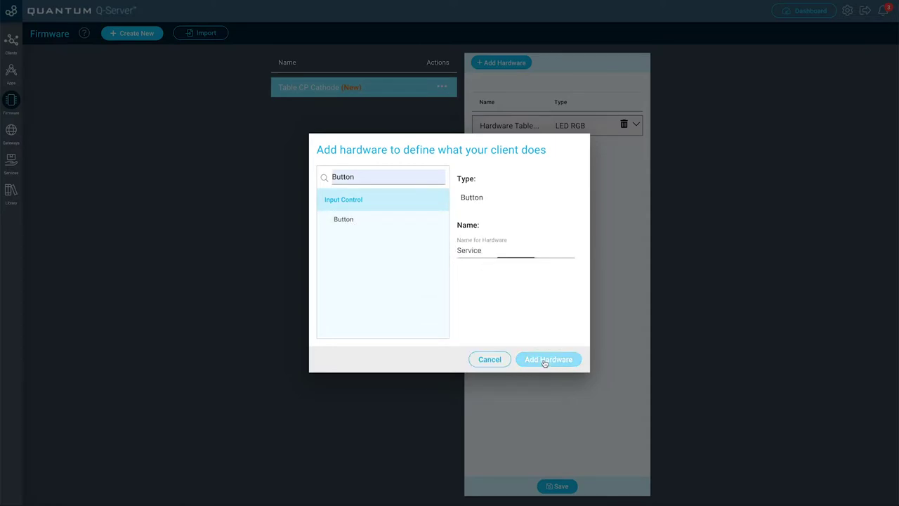
click(541, 360)
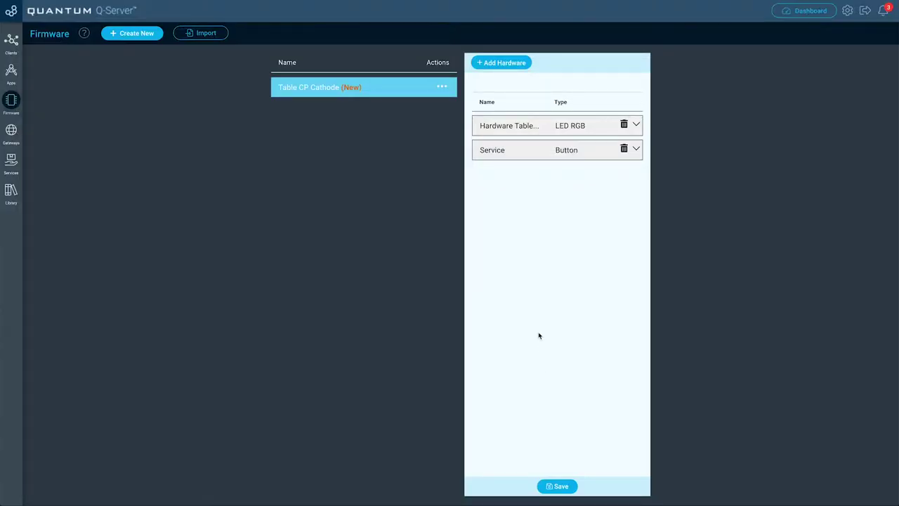
Step: Add a second Button hardware component named Check to the Table CP Cathode firmware
click(501, 63)
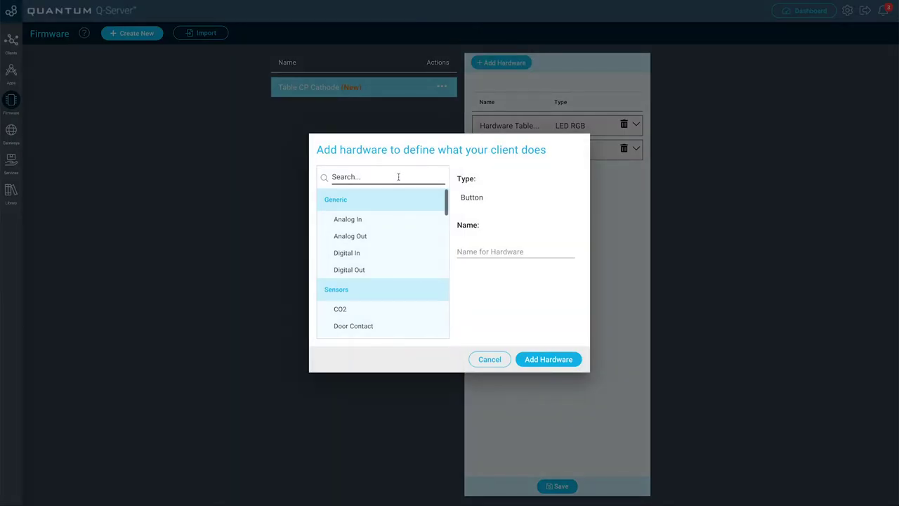
click(398, 176)
click(371, 197)
click(375, 224)
click(482, 250)
text(Check)
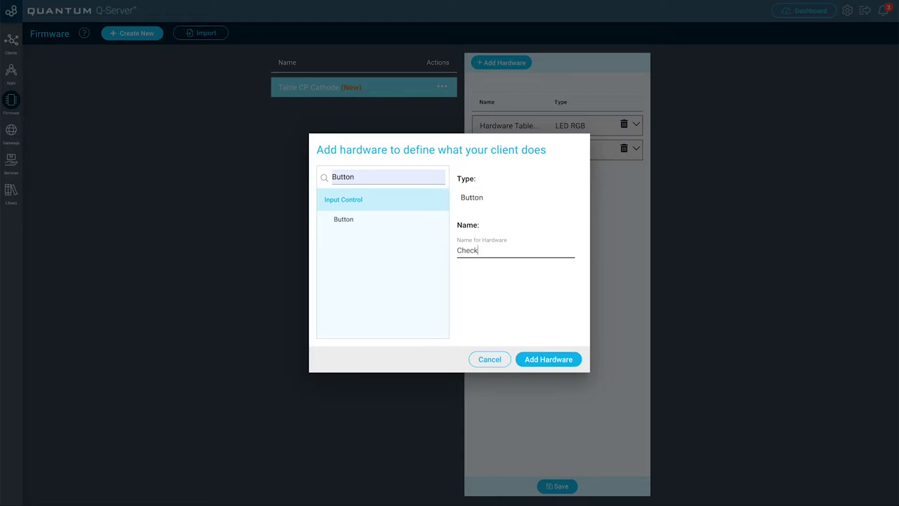
click(540, 359)
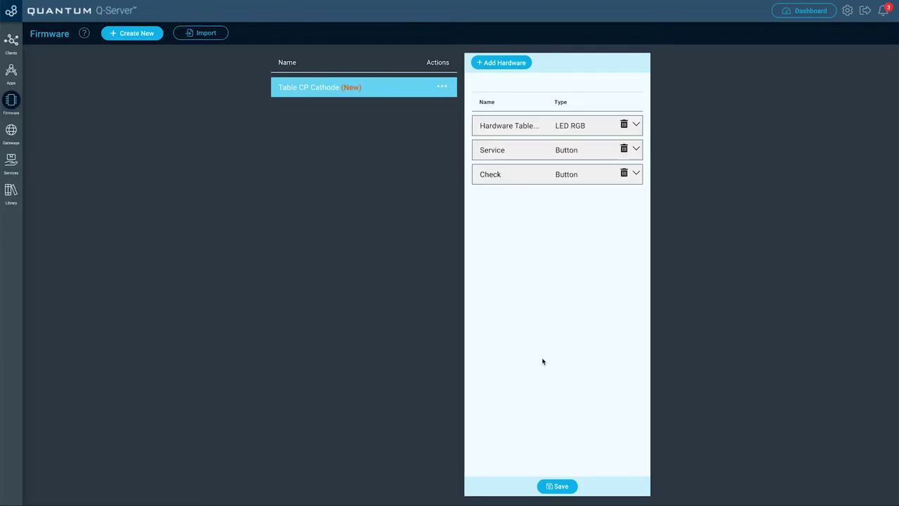
Step: Set the driver of the Hardware Table Light LED RGB component to GPIO
click(604, 131)
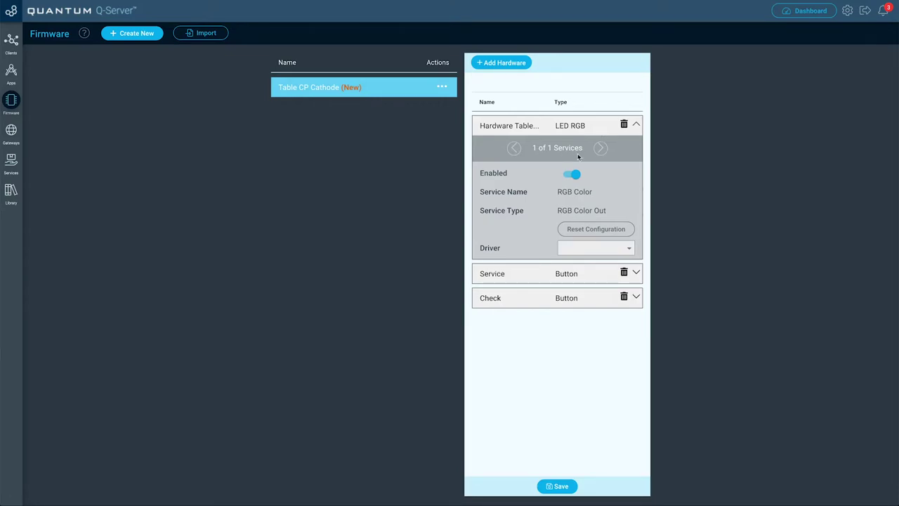
click(589, 254)
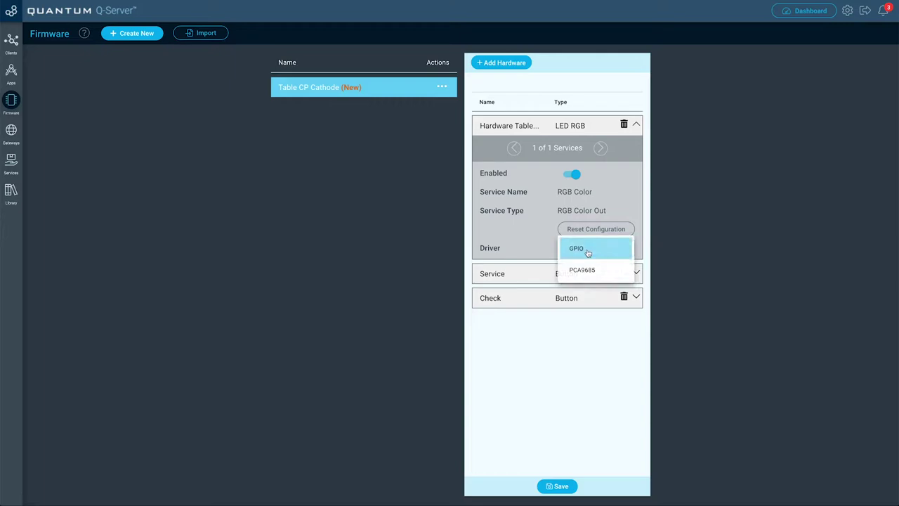
click(581, 248)
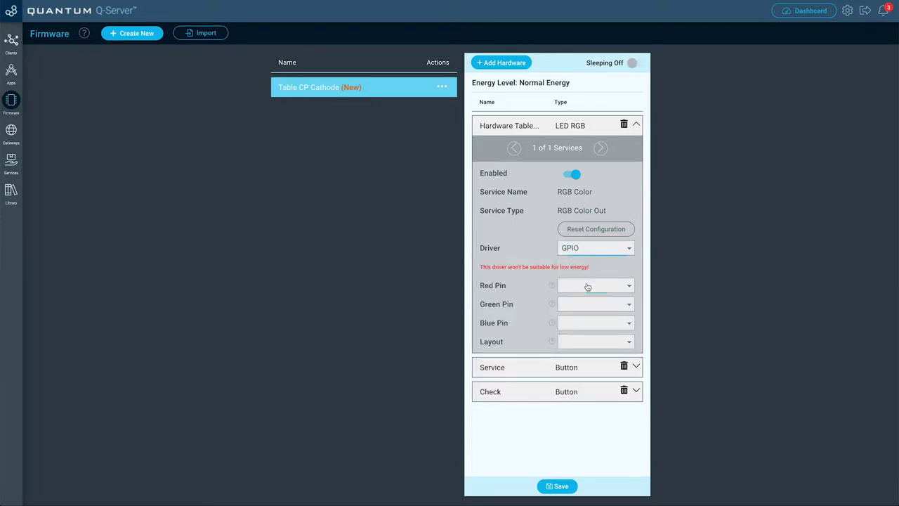
Step: Assign the LED RGB component's red pin to GP0, green pin to GP1 and blue pin to GP2
click(586, 287)
click(585, 290)
click(587, 307)
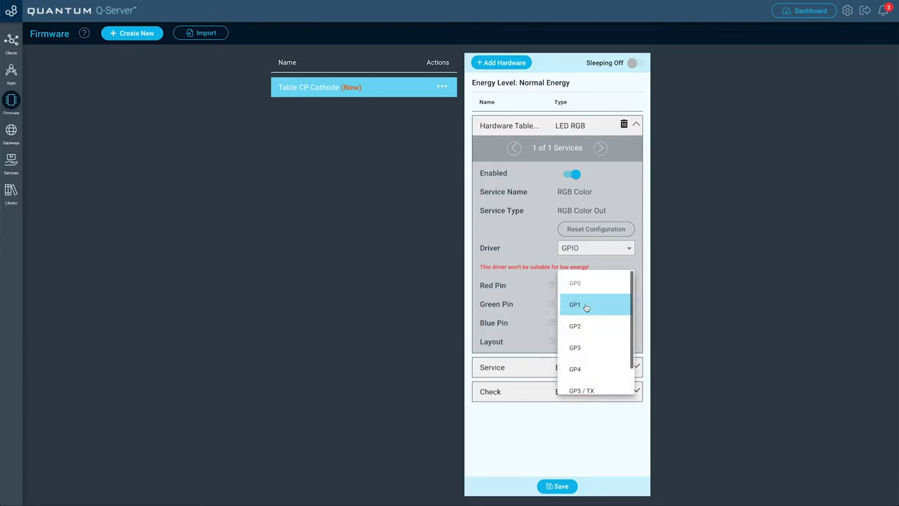
click(586, 307)
click(586, 324)
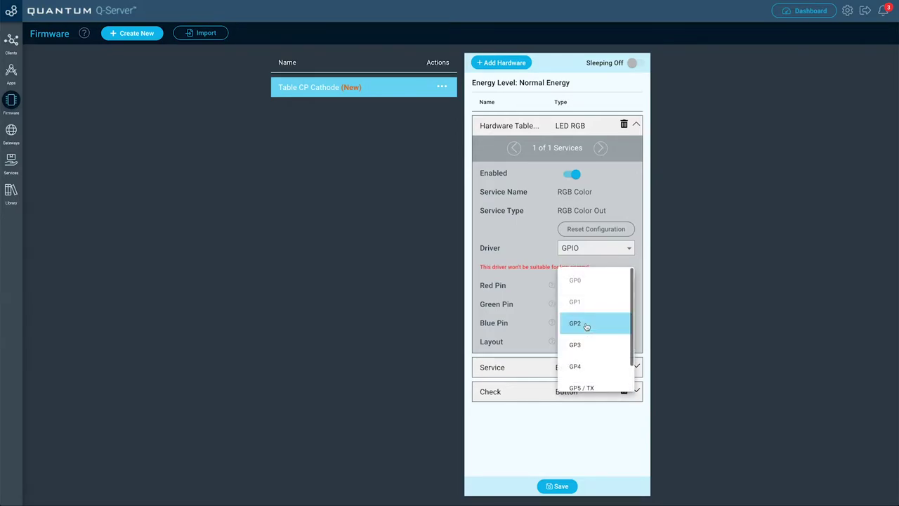
click(587, 324)
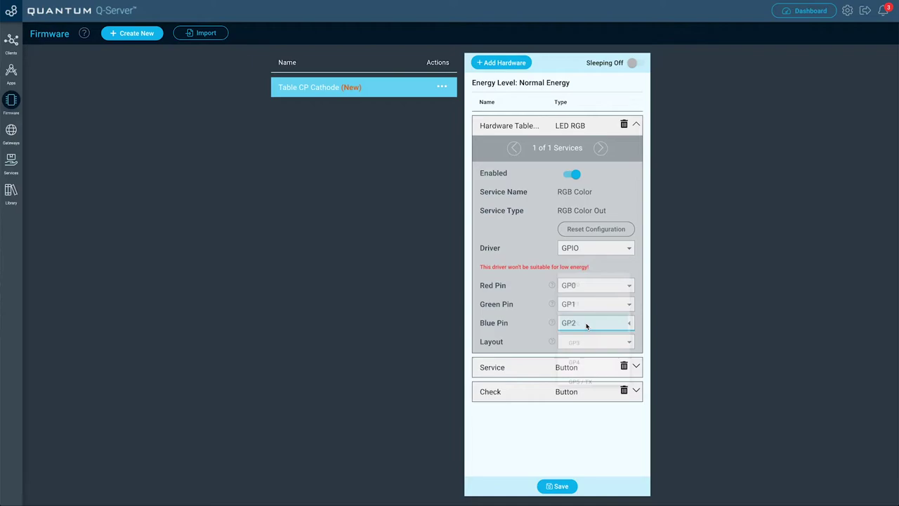
Step: Set the layout of the Hardware Table Light LED RGB component to Common Cathode
click(587, 344)
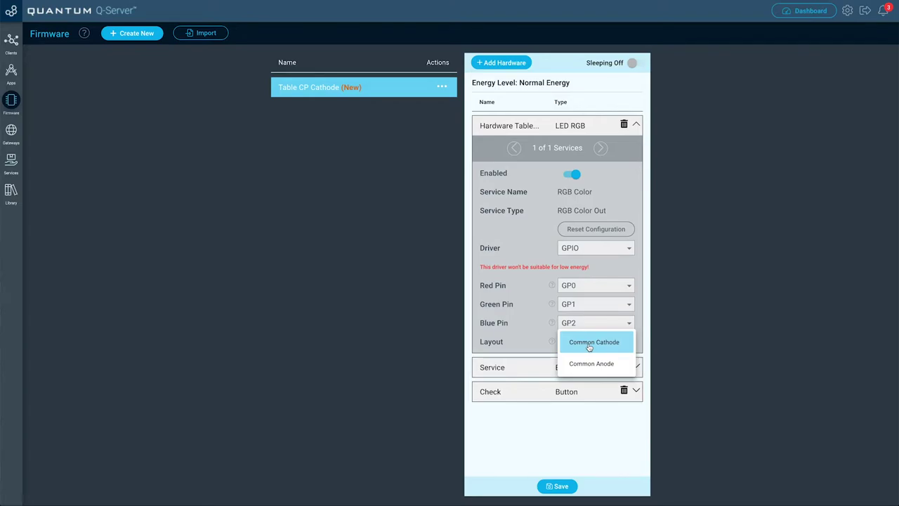
click(590, 344)
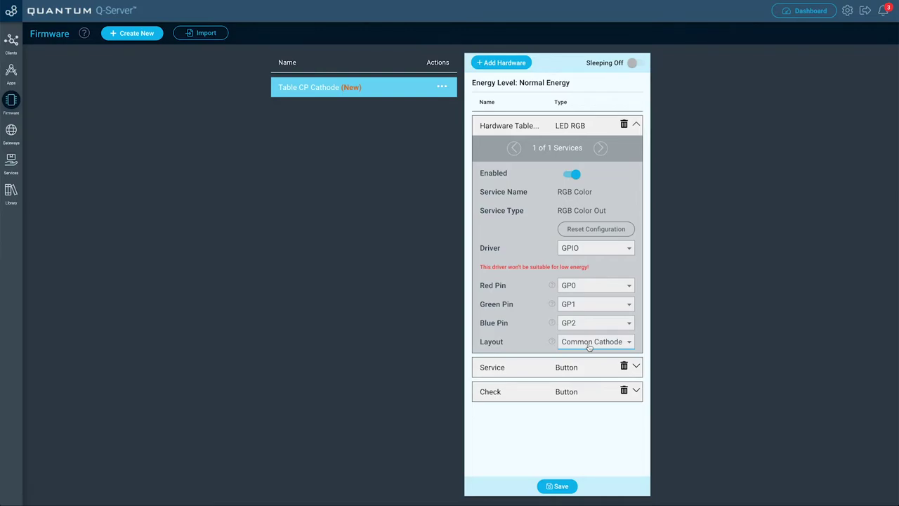
Step: Configure the Service button with the GPIO driver, pin GP5 / TX, debounce Enabled and pin mode Input Pull Down
click(597, 366)
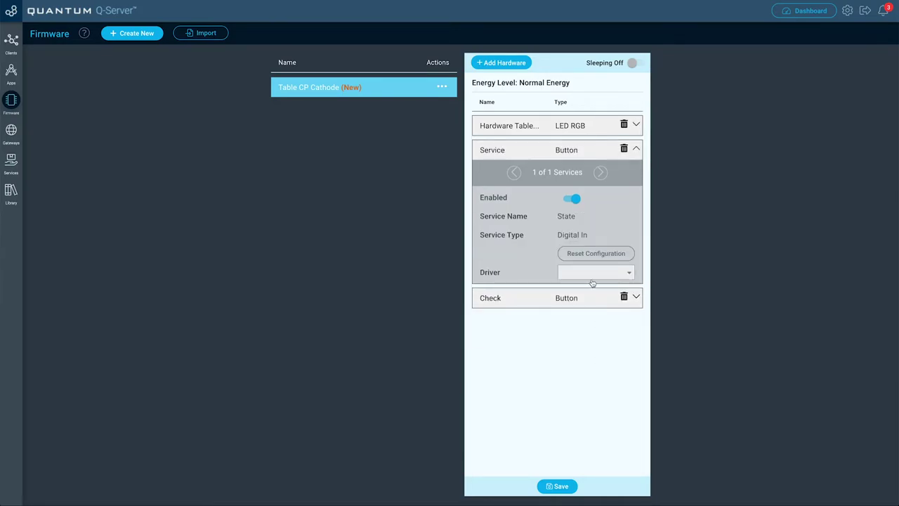
click(596, 275)
click(596, 272)
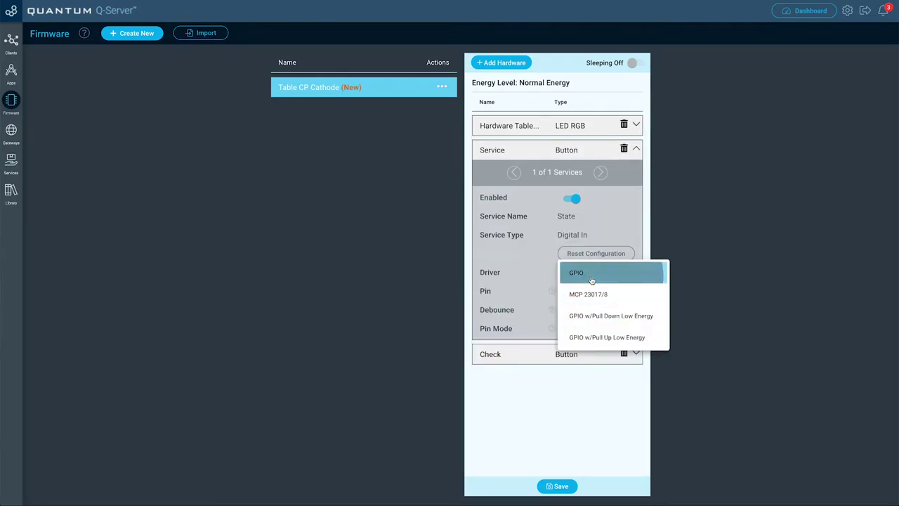
click(587, 294)
scroll(587, 298, down, 3)
click(587, 302)
click(584, 313)
click(588, 318)
click(588, 331)
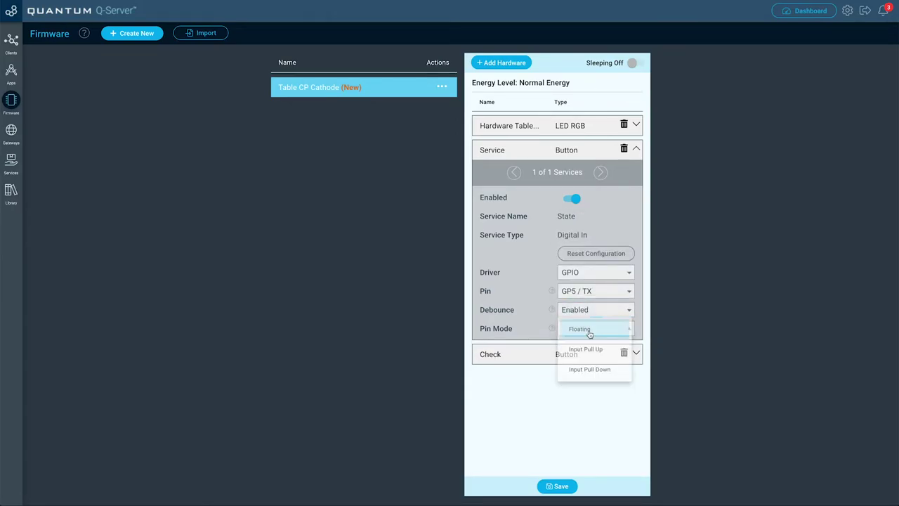
click(596, 374)
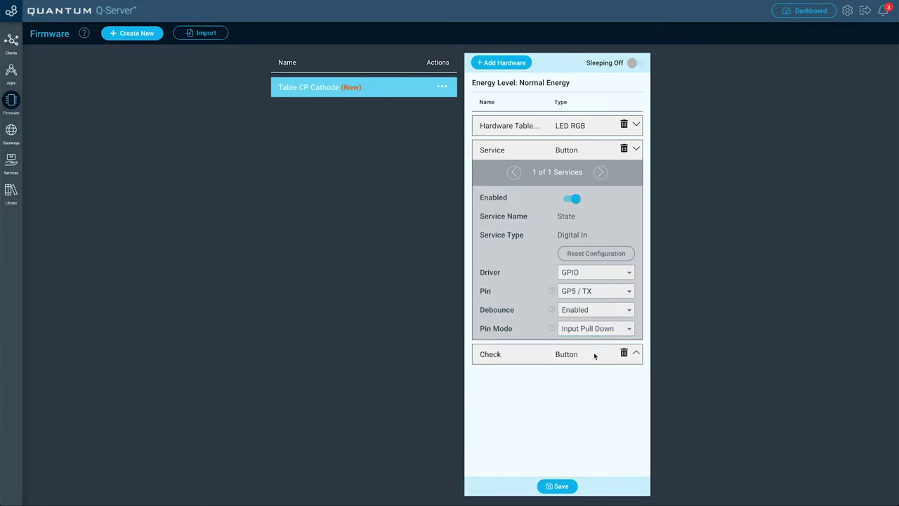
Step: Configure the Check button with the GPIO driver, pin GP6 / RX, debounce Enabled and pin mode Input Pull Down, and save the firmware
click(596, 356)
click(595, 299)
click(595, 303)
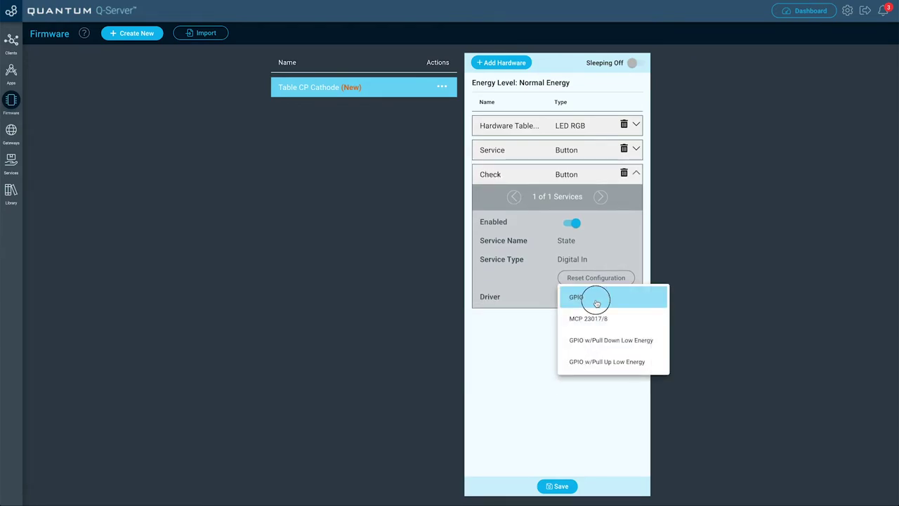
click(606, 317)
scroll(608, 342, down, 2)
click(594, 350)
click(595, 335)
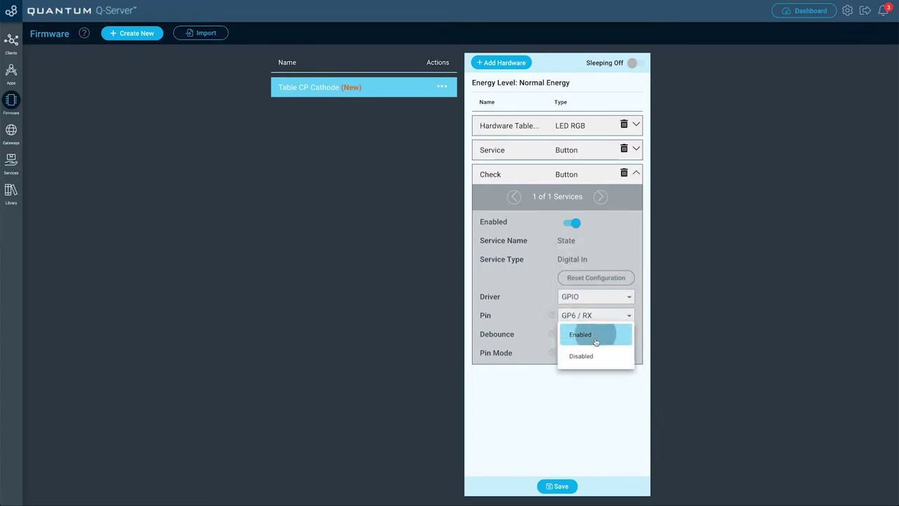
click(595, 336)
click(593, 352)
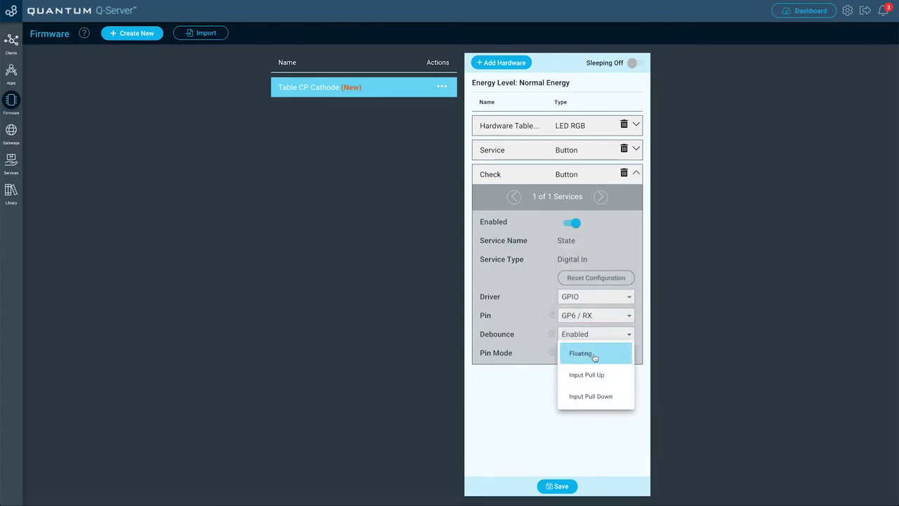
click(592, 396)
click(565, 487)
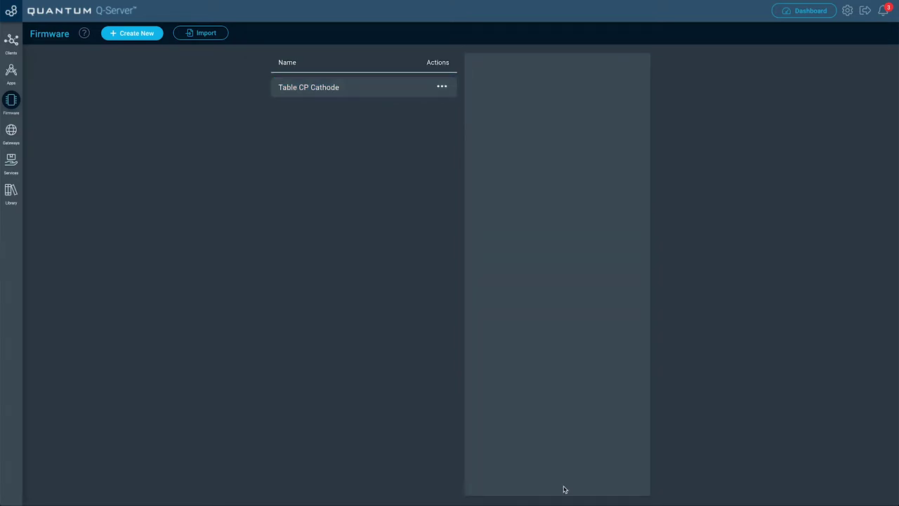
Step: Create a new firmware named Table CP Reset
click(150, 37)
click(401, 259)
text(Table CP Reset)
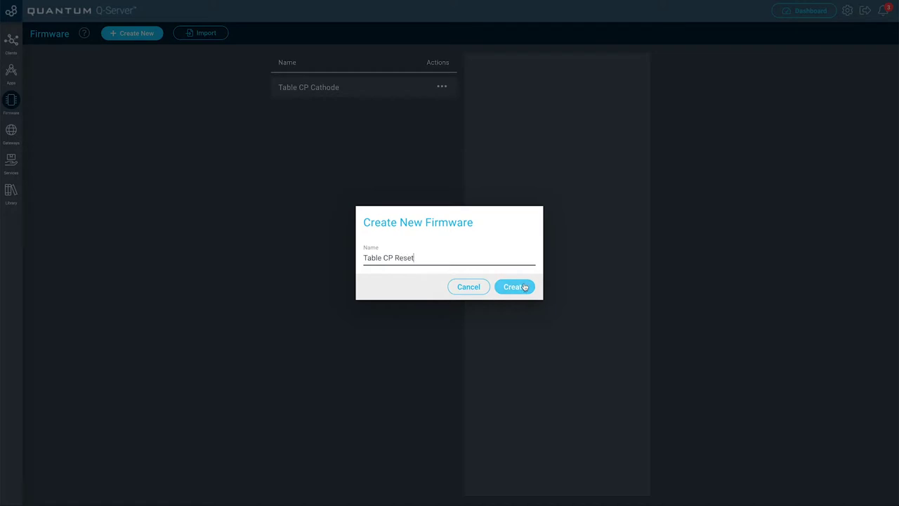
click(514, 287)
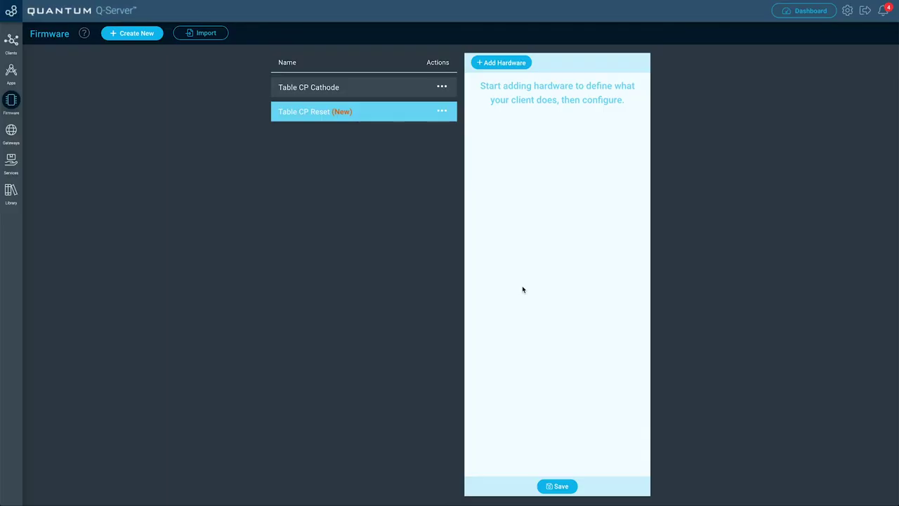
Step: Add a Button hardware component named Reset Button to the Table CP Reset firmware
click(506, 62)
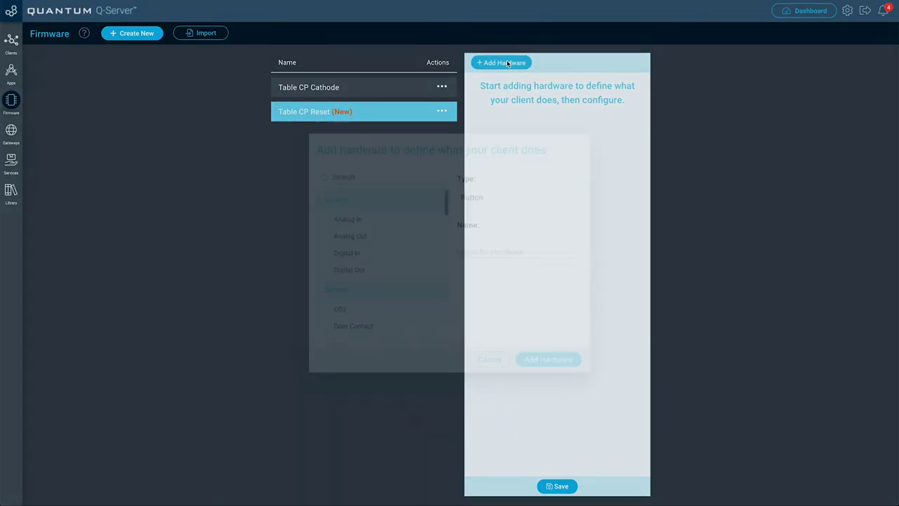
click(387, 175)
click(367, 193)
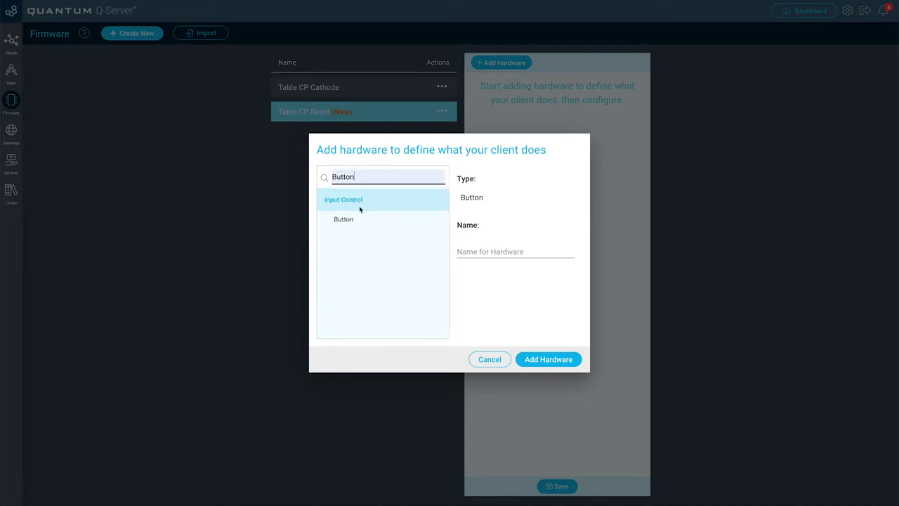
click(464, 251)
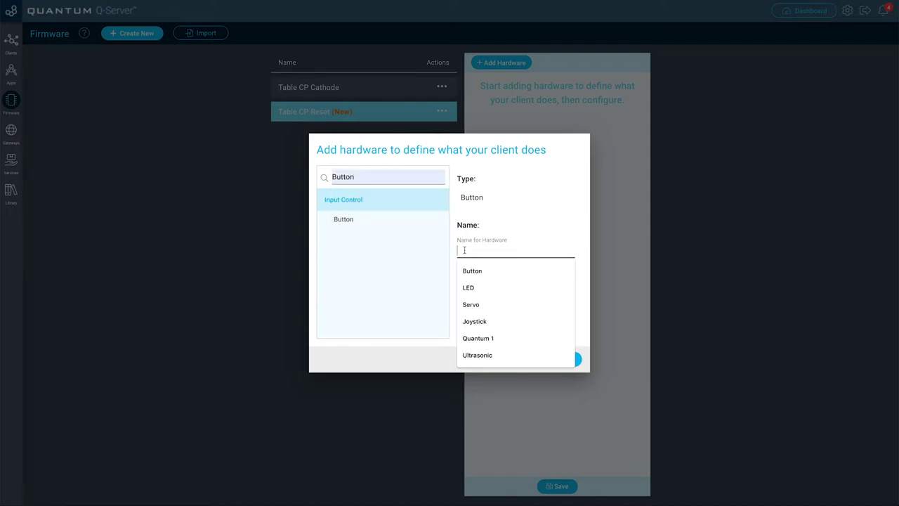
text(Reset Button)
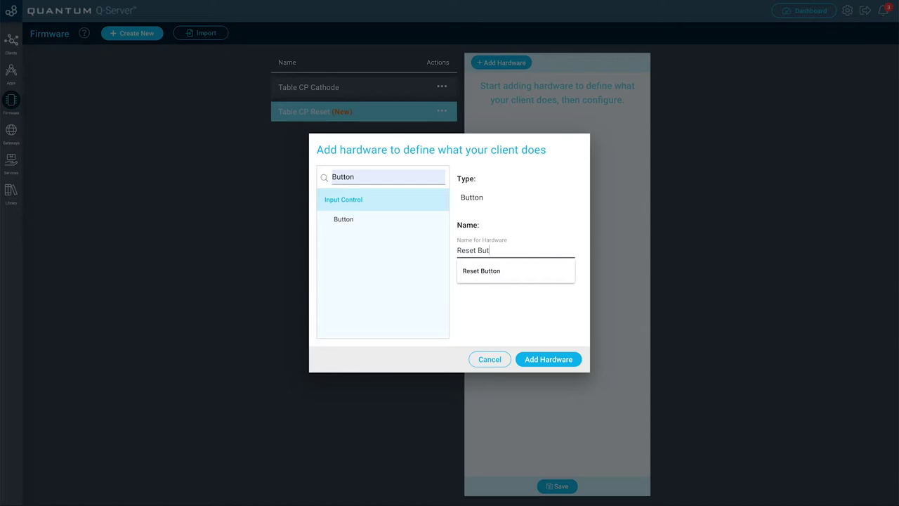
click(542, 360)
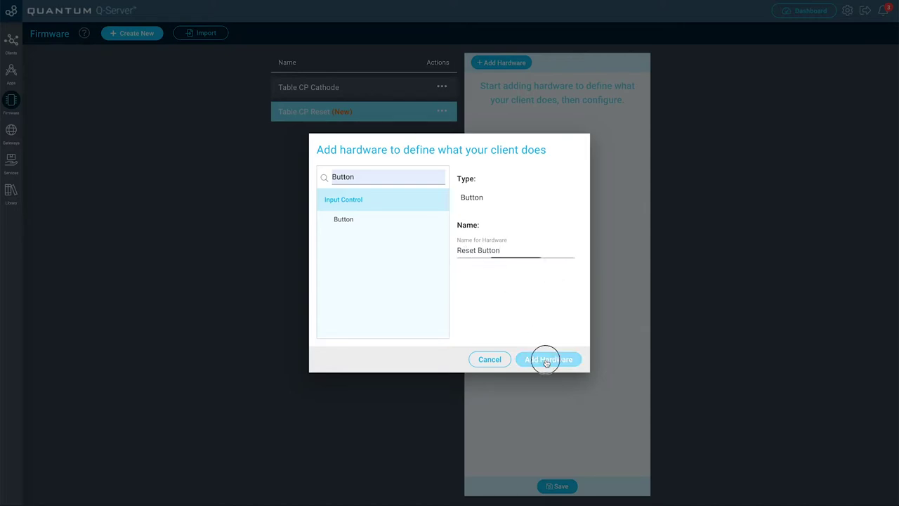
Step: Configure Reset Button with the GPIO driver, pin GP0, debounce Enabled and pin mode Input Pull Down, and save the firmware
click(539, 131)
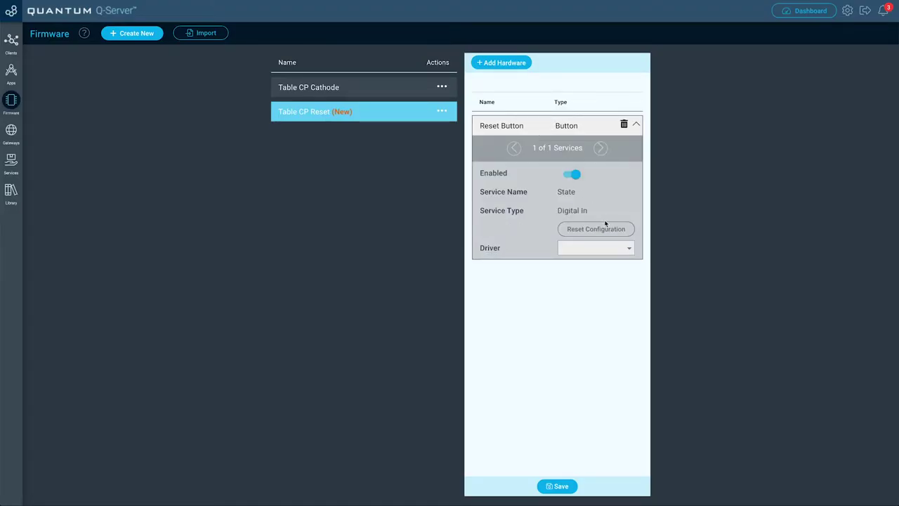
click(601, 248)
click(596, 248)
click(596, 264)
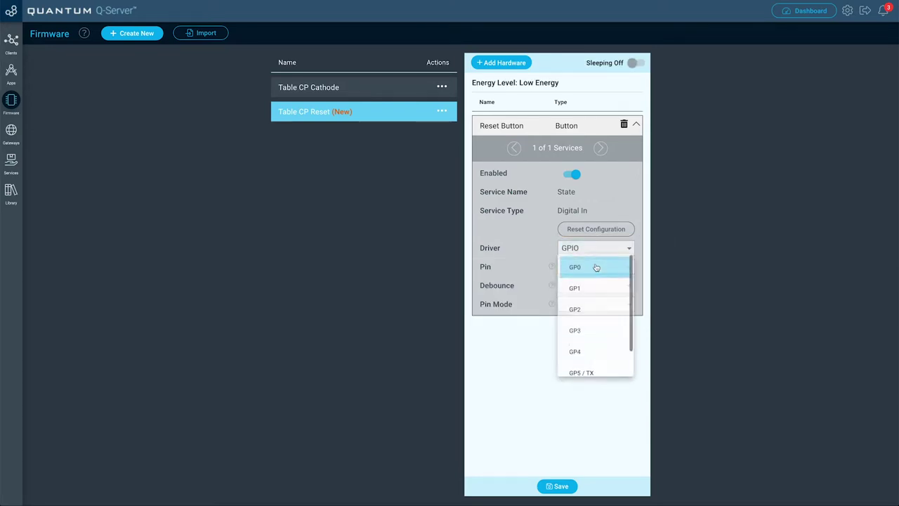
click(593, 268)
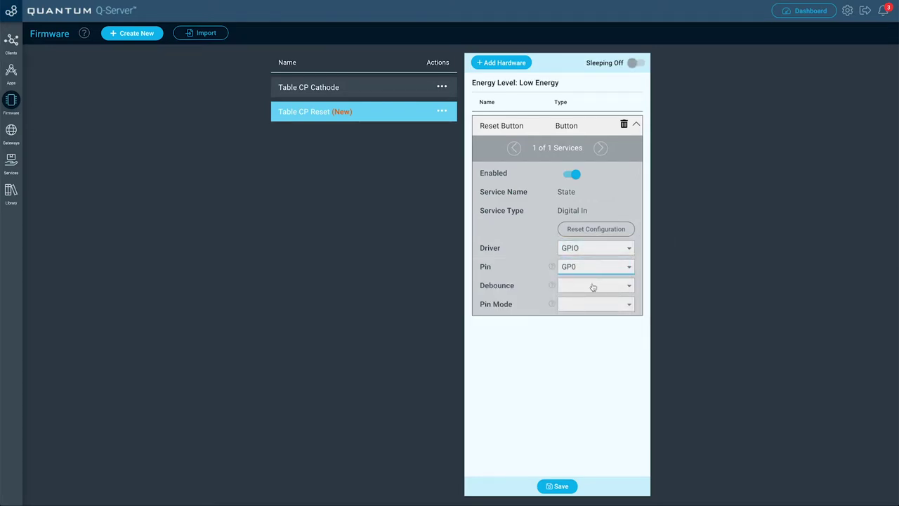
click(592, 286)
click(593, 288)
click(594, 303)
click(599, 346)
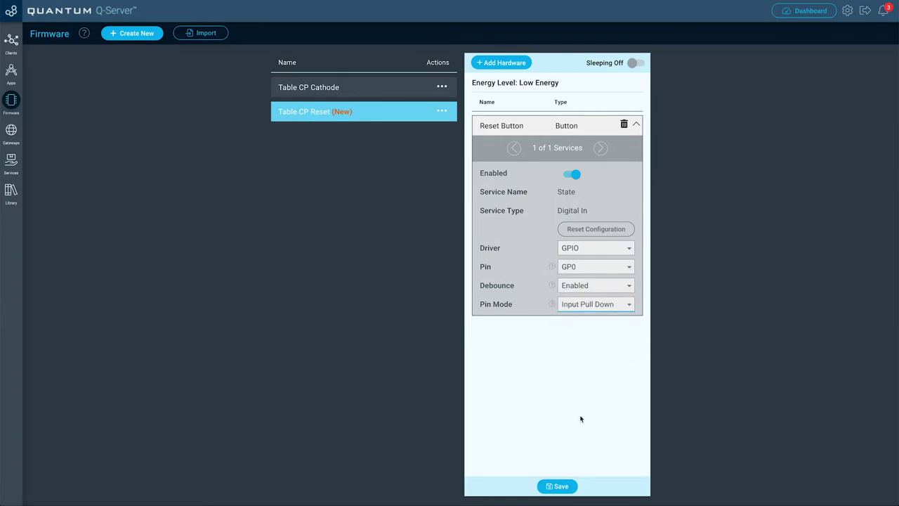
click(559, 485)
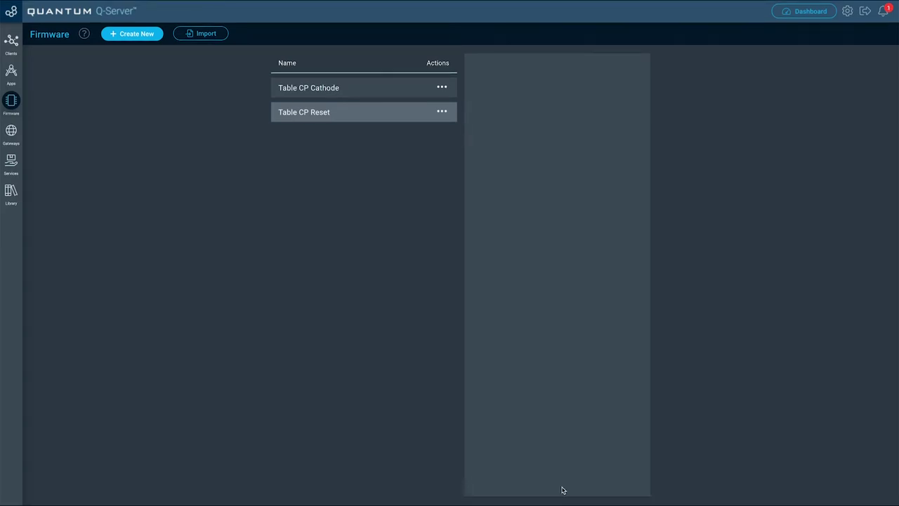
Step: Upload the Table CP Cathode firmware to the Table Light 1 client
click(442, 88)
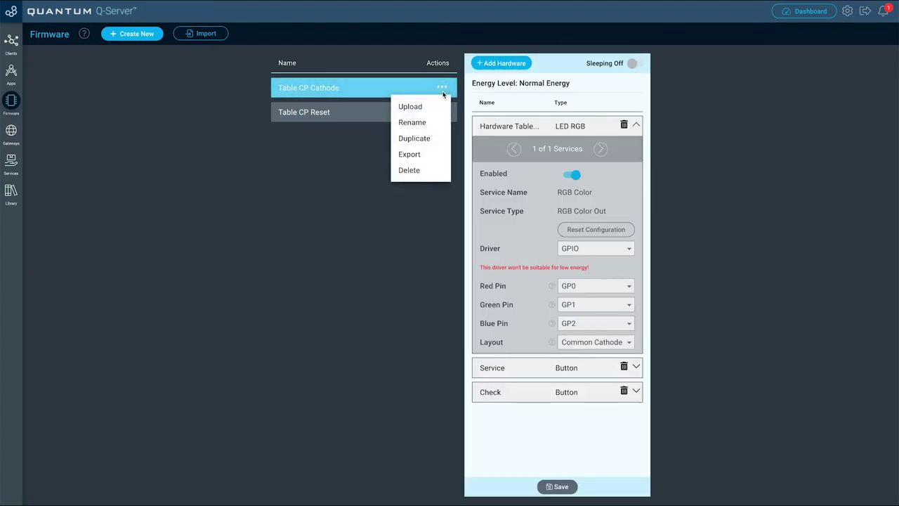
click(430, 106)
click(419, 280)
click(417, 292)
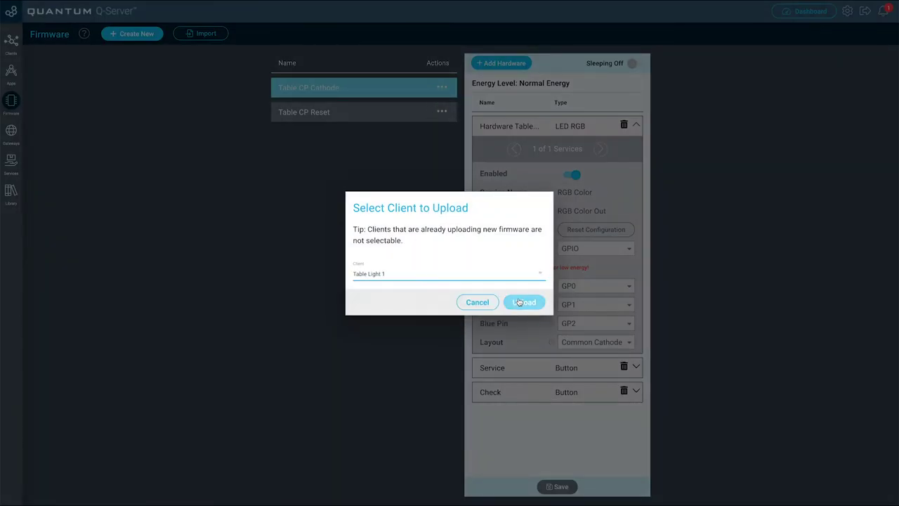
click(525, 302)
Step: Upload the Table CP Cathode firmware to the Table Light 2 client
click(442, 87)
click(414, 106)
click(428, 277)
click(388, 293)
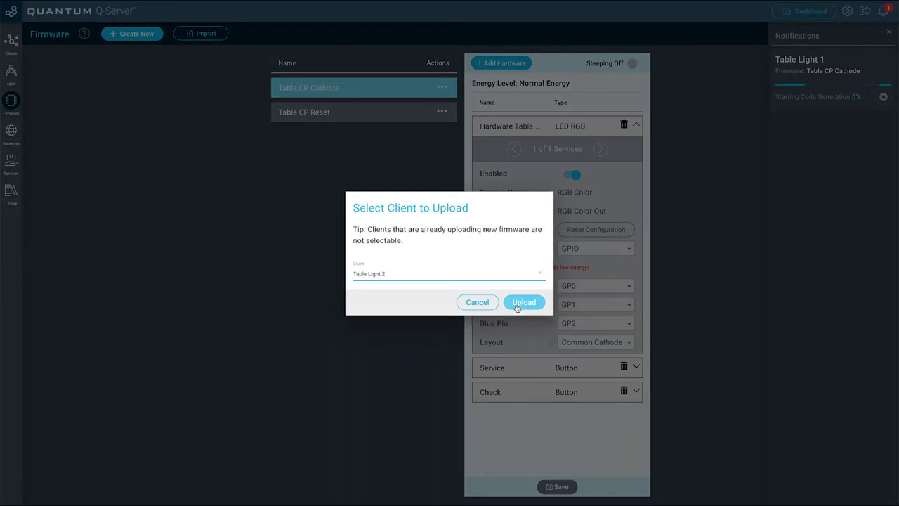
click(521, 302)
Step: Upload the Table CP Reset firmware to the Reset Button client
click(441, 112)
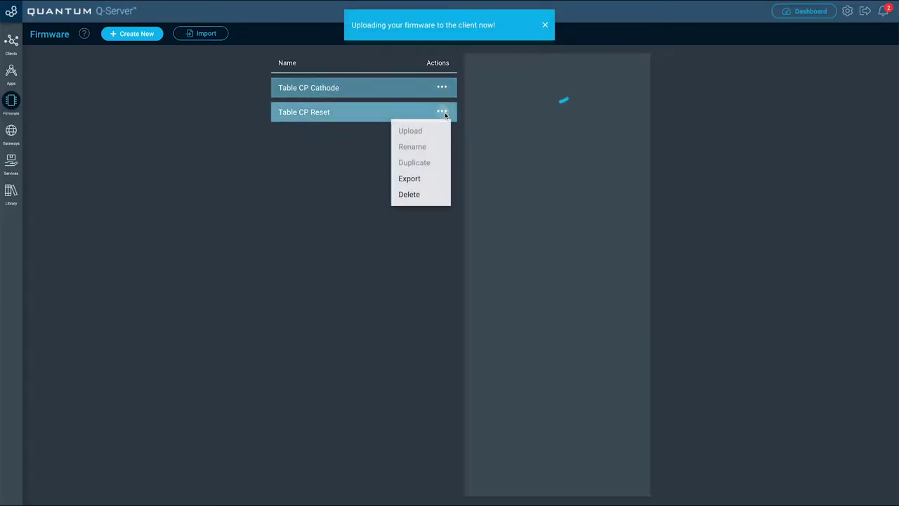
click(427, 132)
click(442, 275)
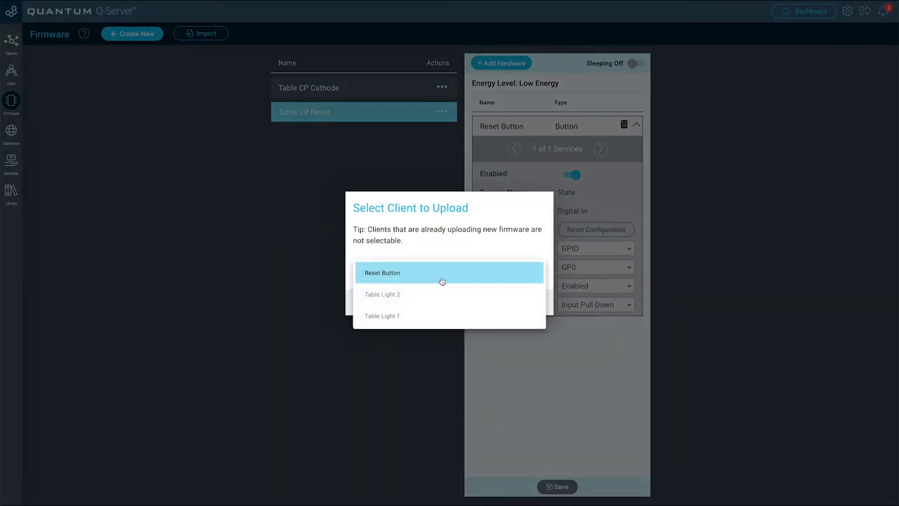
click(426, 274)
click(524, 302)
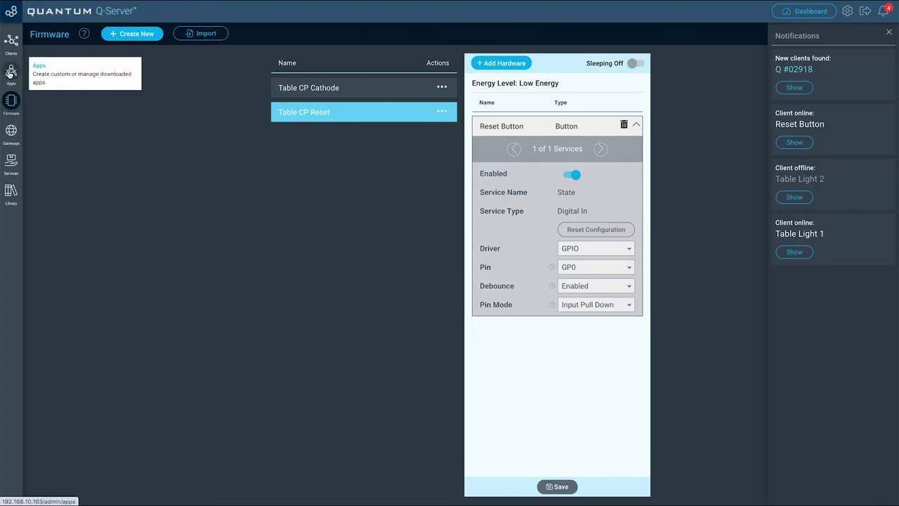
Step: Import the Table Centerpieces app from its JSON file in the Downloads folder
click(12, 73)
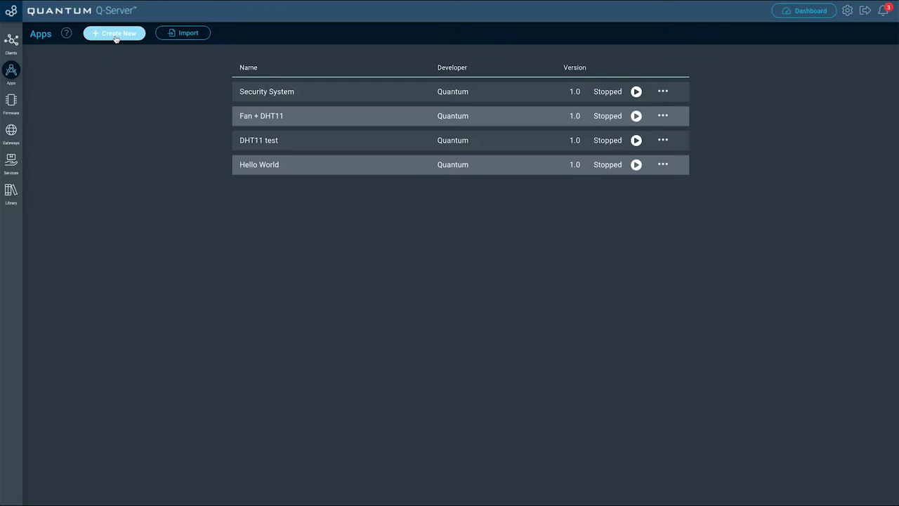
click(188, 35)
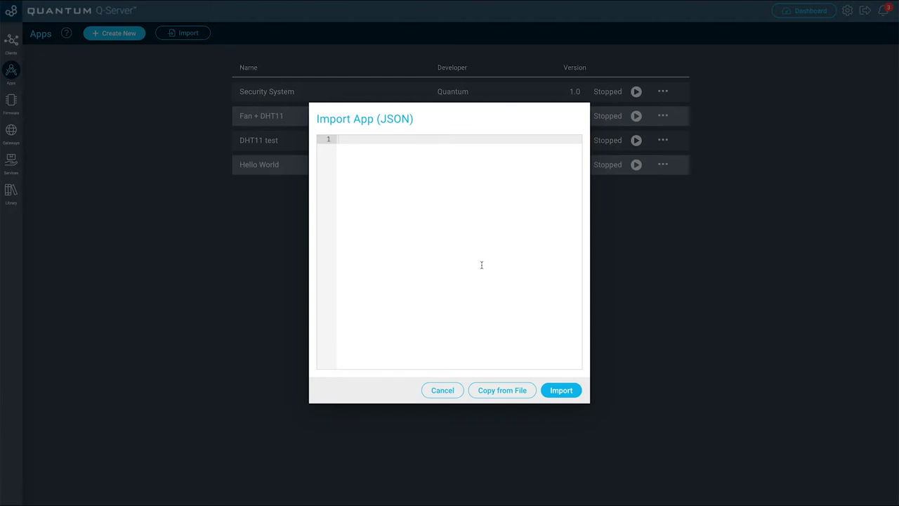
click(502, 390)
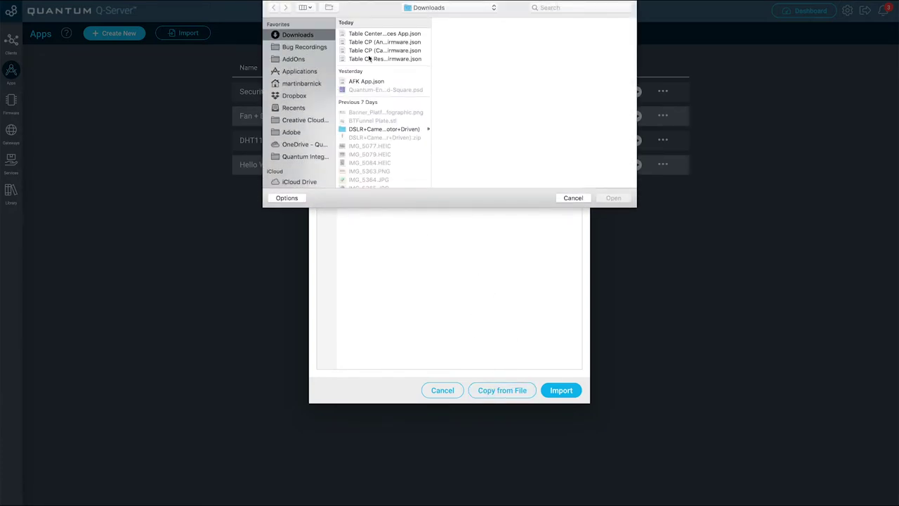
click(377, 35)
click(613, 199)
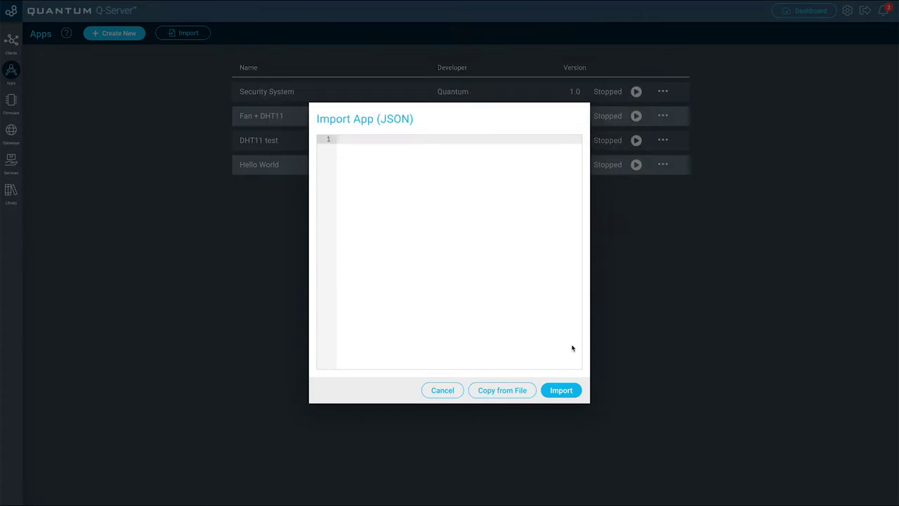
click(561, 390)
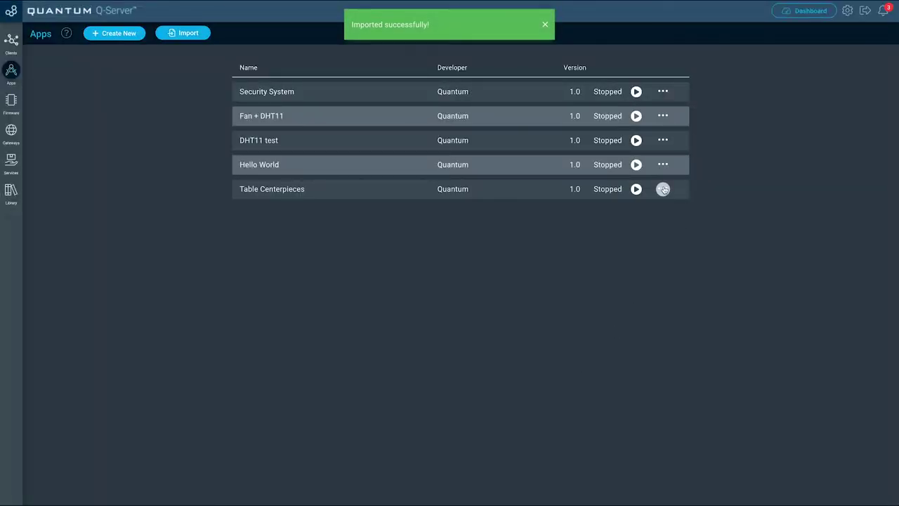
Step: Open the imported Table Centerpieces app for editing in the App Builder
click(662, 189)
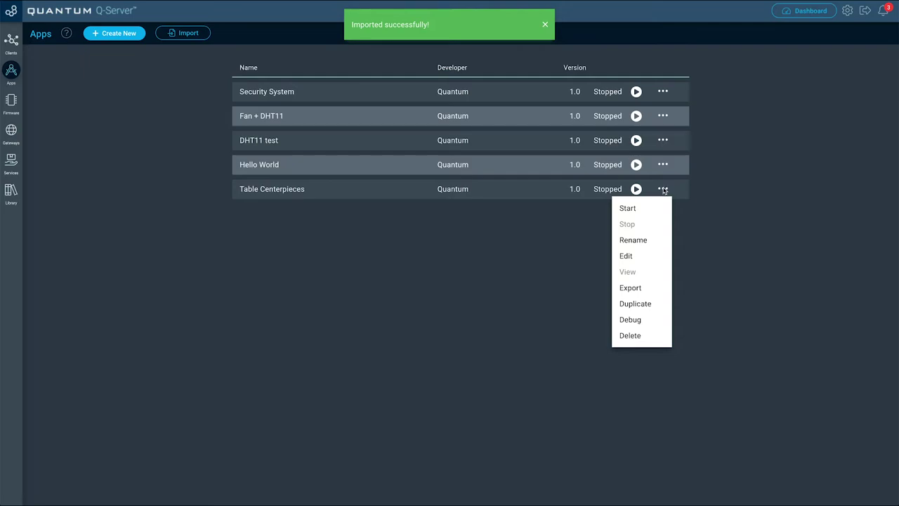
click(644, 257)
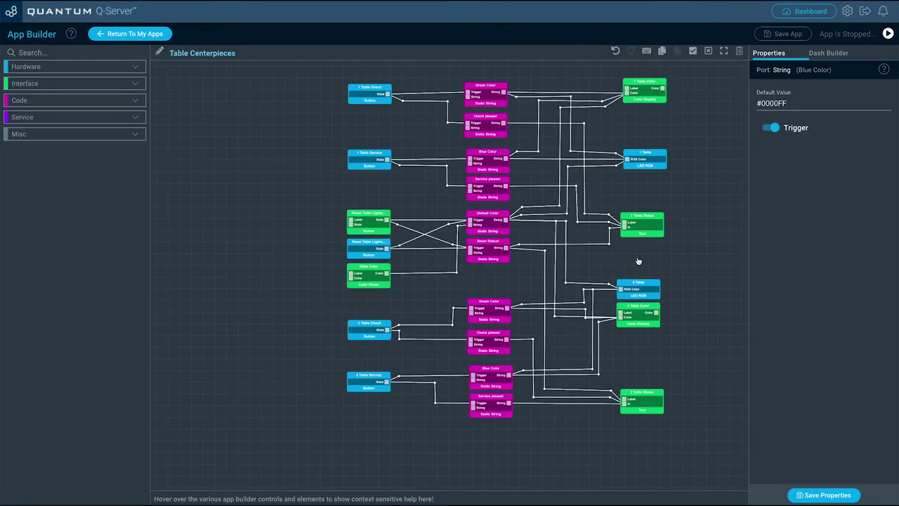
Step: Examine how the check, service and reset buttons of both tables connect to the static string blocks in Table Centerpieces
scroll(599, 281, up, 4)
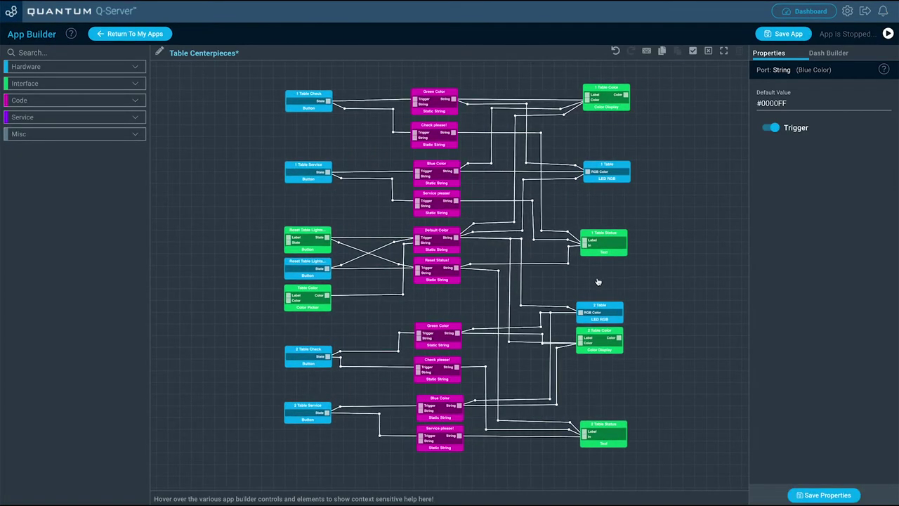
drag(598, 284, 610, 286)
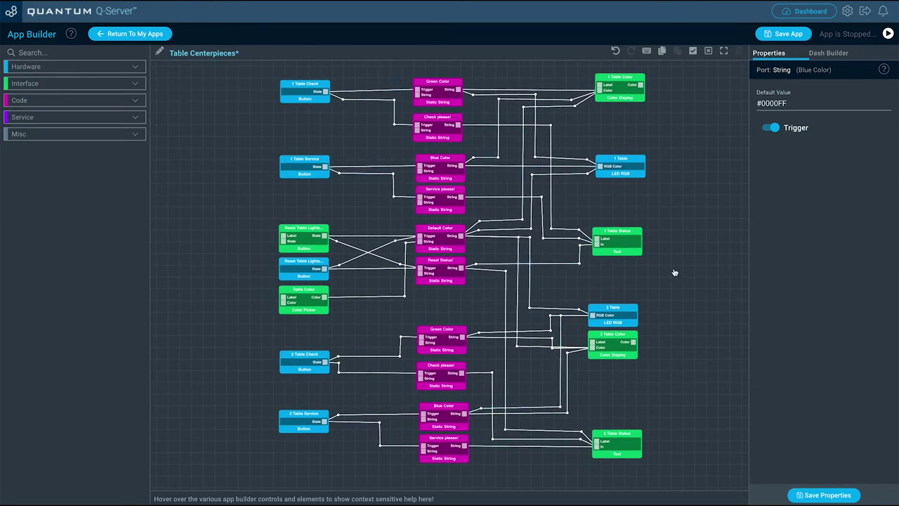
scroll(290, 130, up, 3)
click(303, 137)
scroll(303, 136, down, 2)
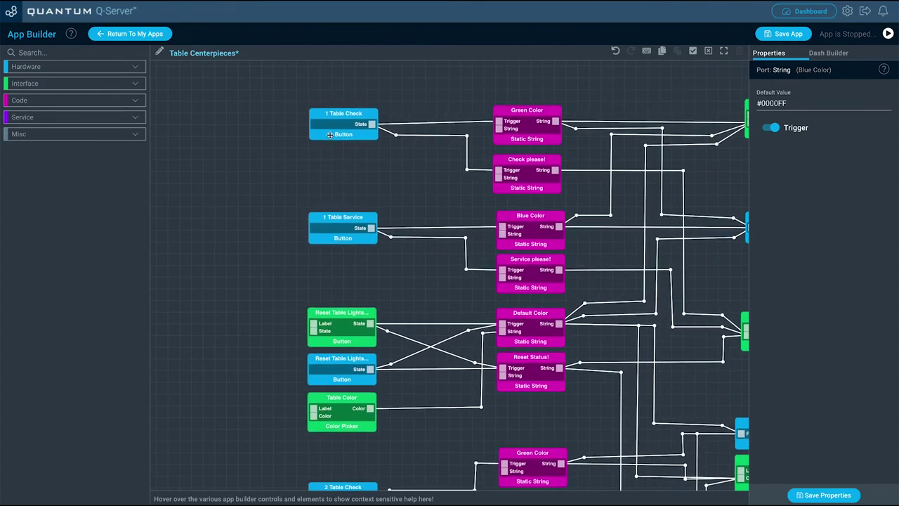
scroll(260, 257, down, 3)
scroll(250, 146, up, 2)
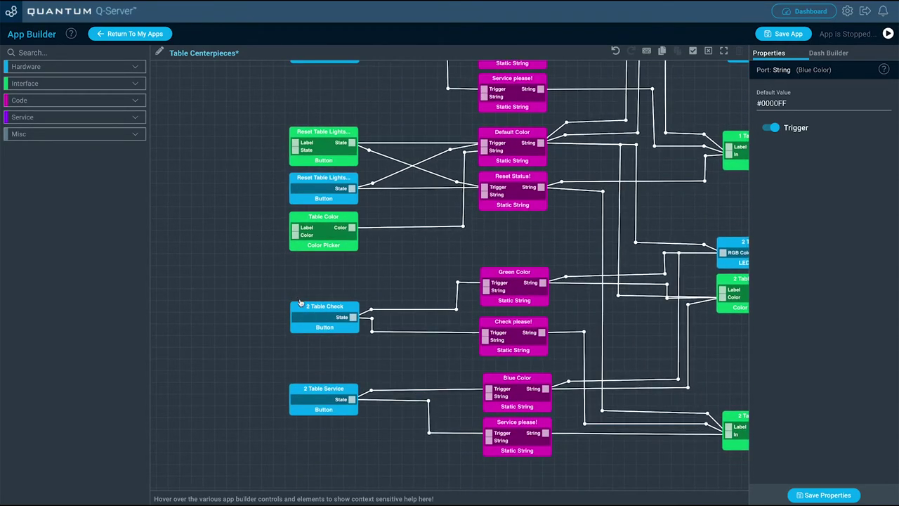
scroll(304, 356, down, 2)
drag(370, 279, 312, 321)
scroll(285, 326, down, 1)
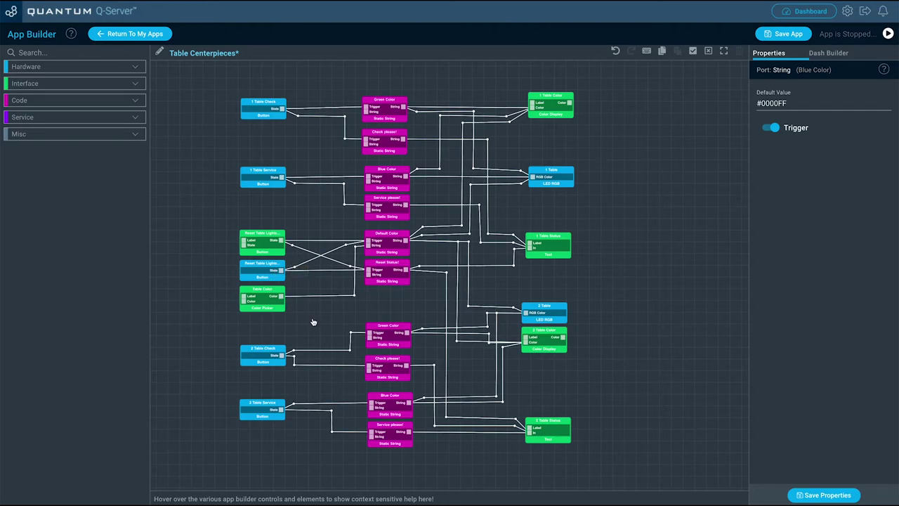
Step: Examine how the static strings feed the RGB light, color display and status text blocks of both tables
scroll(587, 302, up, 3)
drag(591, 364, 567, 235)
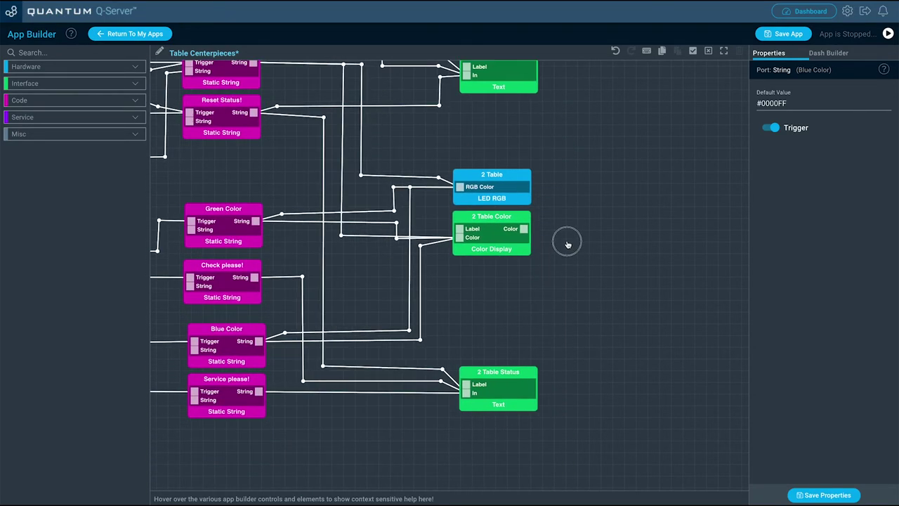
scroll(611, 280, down, 6)
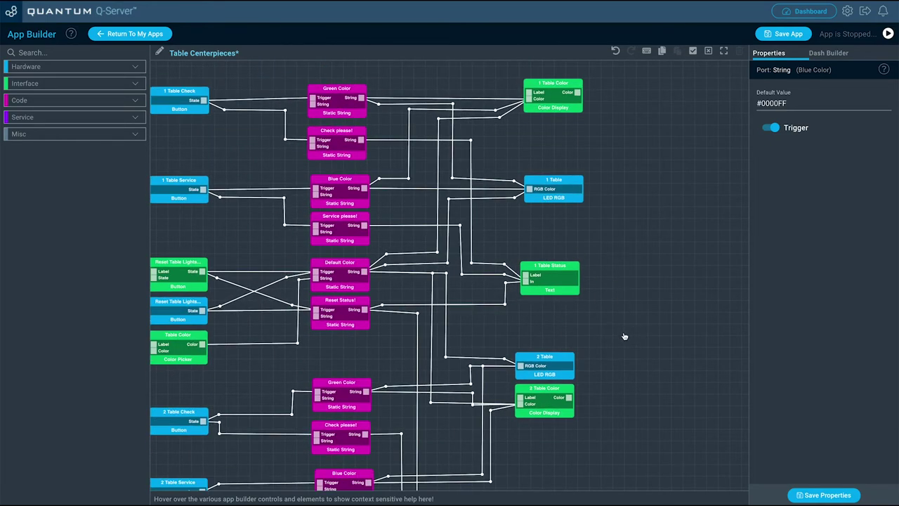
scroll(624, 336, down, 1)
drag(621, 337, 641, 300)
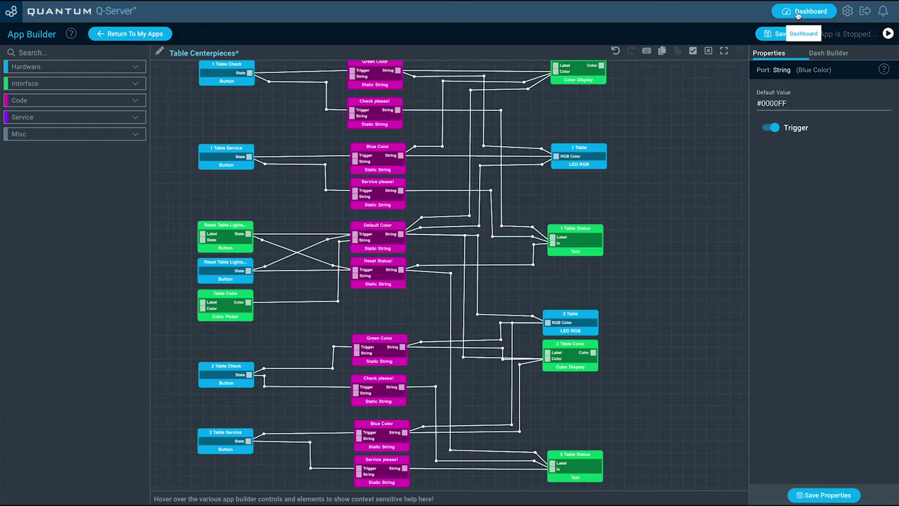
drag(682, 110, 678, 115)
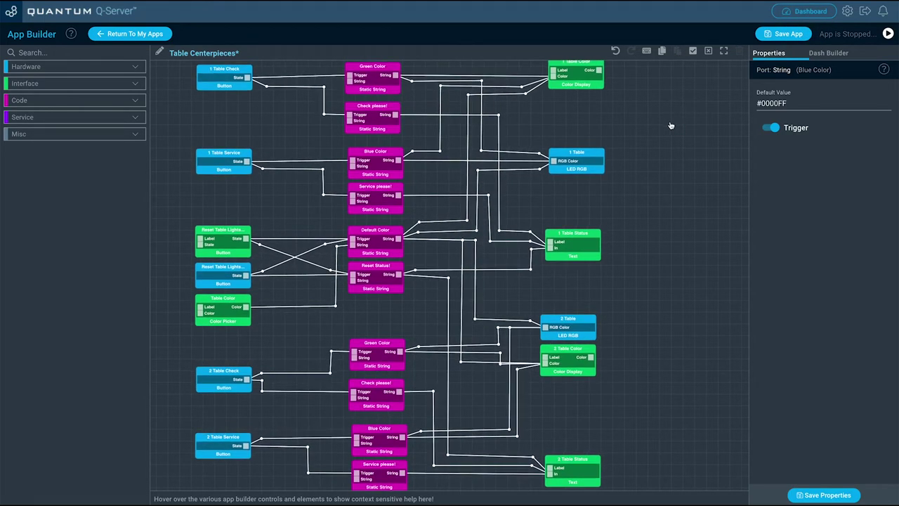
drag(677, 210, 679, 207)
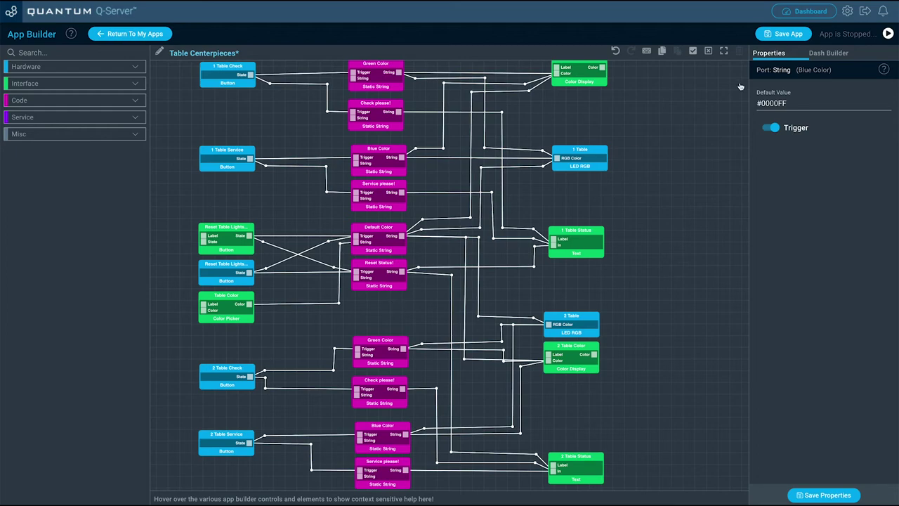
Step: Save the Table Centerpieces app and open its hardware mapping from the apps list
click(791, 35)
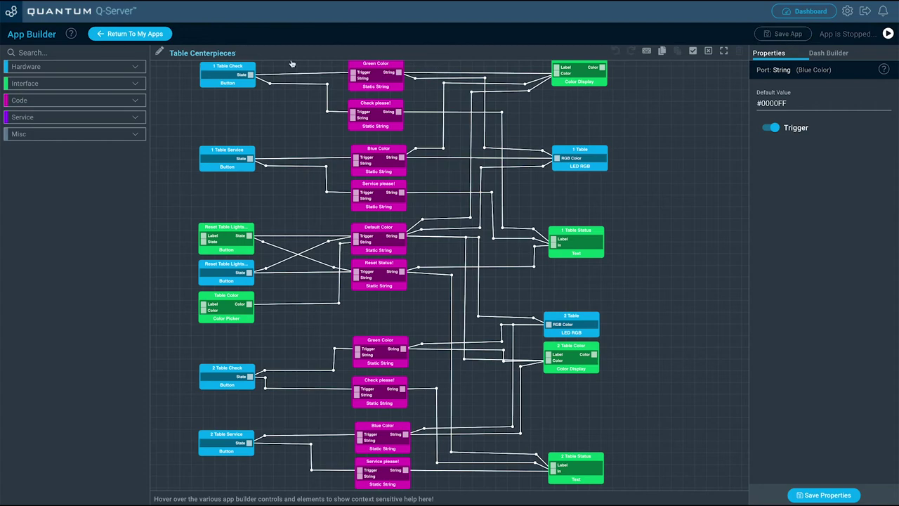
click(149, 35)
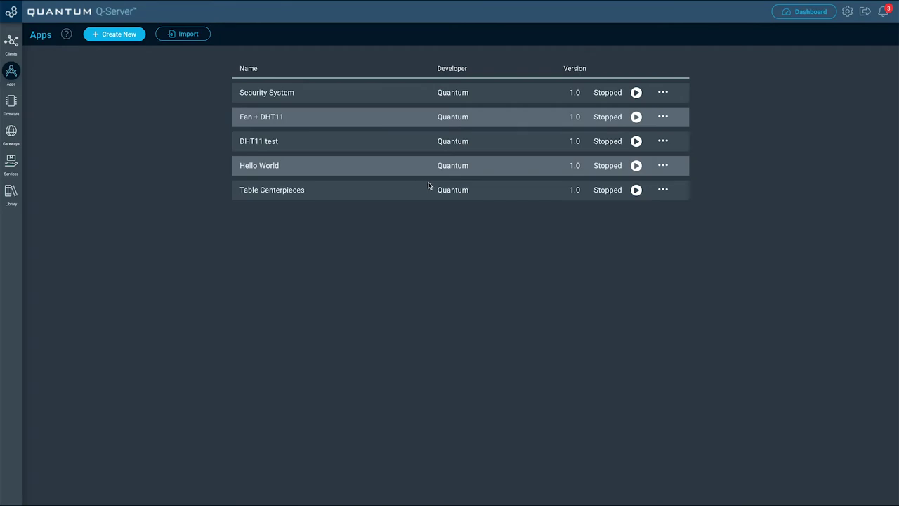
click(635, 191)
Step: Map 2 Table, 2 Table Check and 1 Table Check to the matching light and Check hardware of Table Light 2 and Table Light 1
click(339, 247)
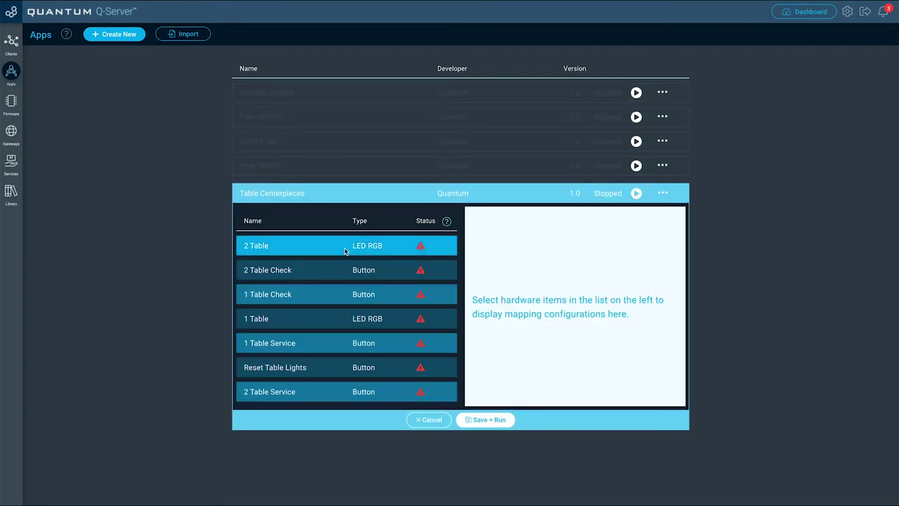
click(634, 268)
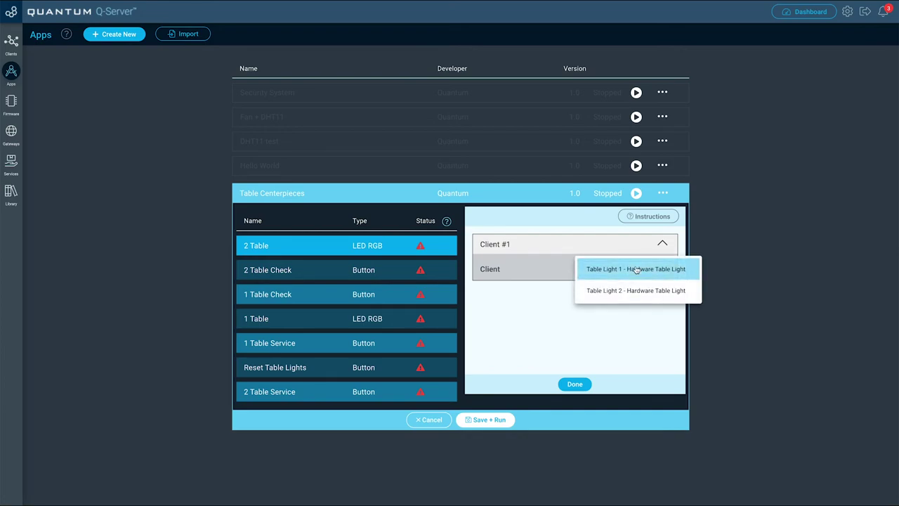
click(634, 290)
click(635, 269)
click(628, 288)
click(612, 269)
click(615, 291)
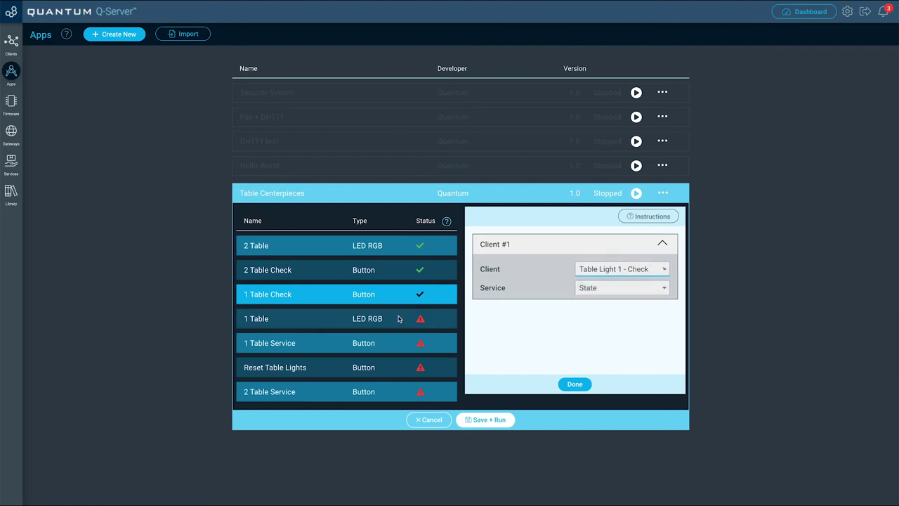
Step: Map 1 Table to Table Light 1 - Hardware Table Light and 1 Table Service to Table Light 1 - Service
click(621, 269)
click(629, 269)
click(617, 269)
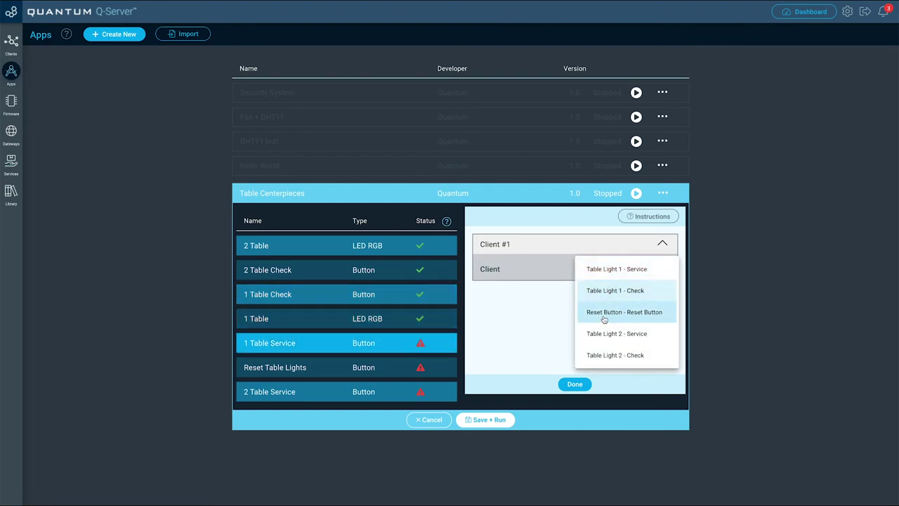
click(611, 269)
Step: Map Reset Table Lights to Reset Button and 2 Table Service to Table Light 2 - Service, and save and run the app
click(618, 269)
click(624, 312)
click(602, 273)
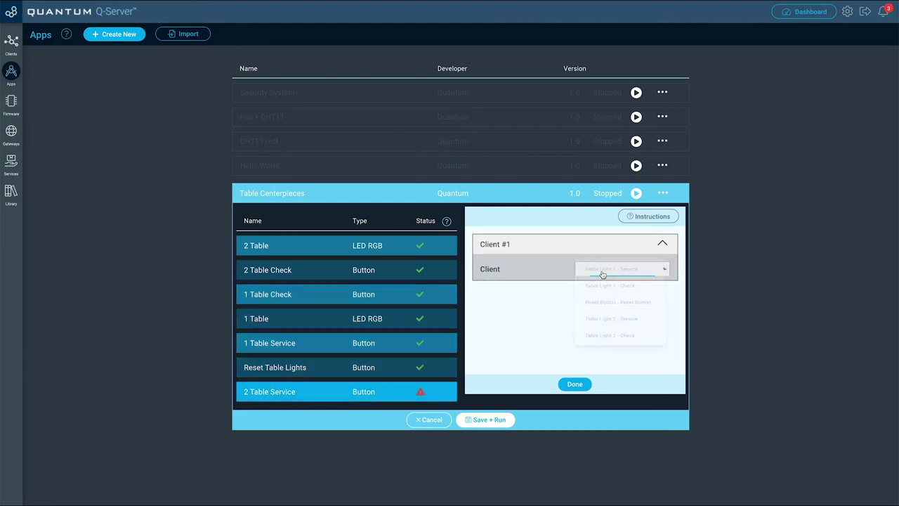
click(615, 335)
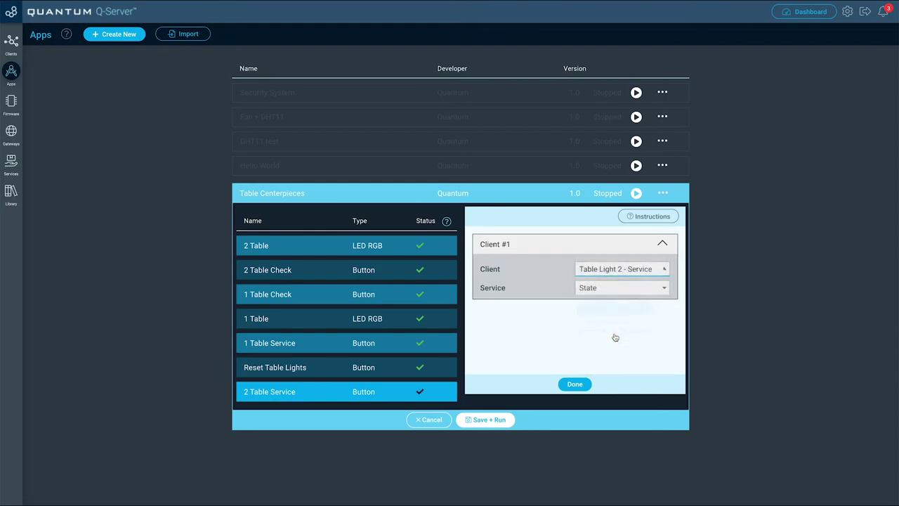
click(494, 419)
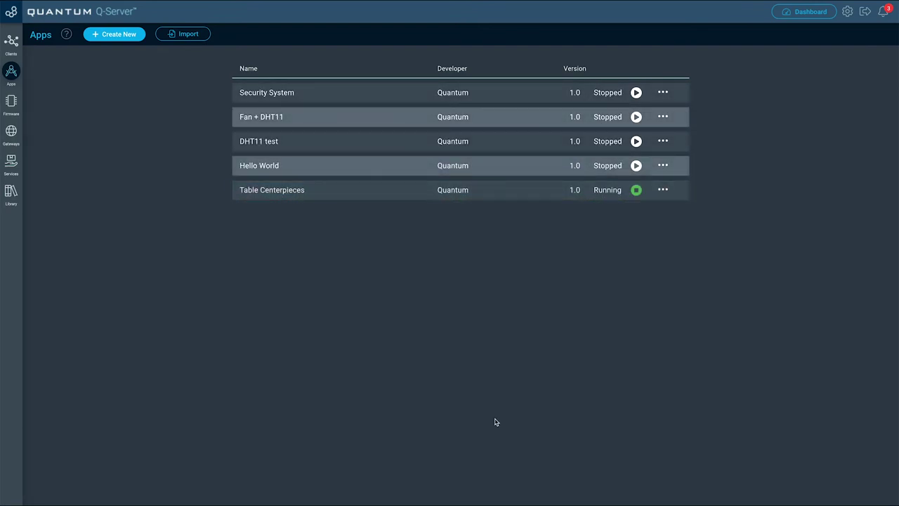